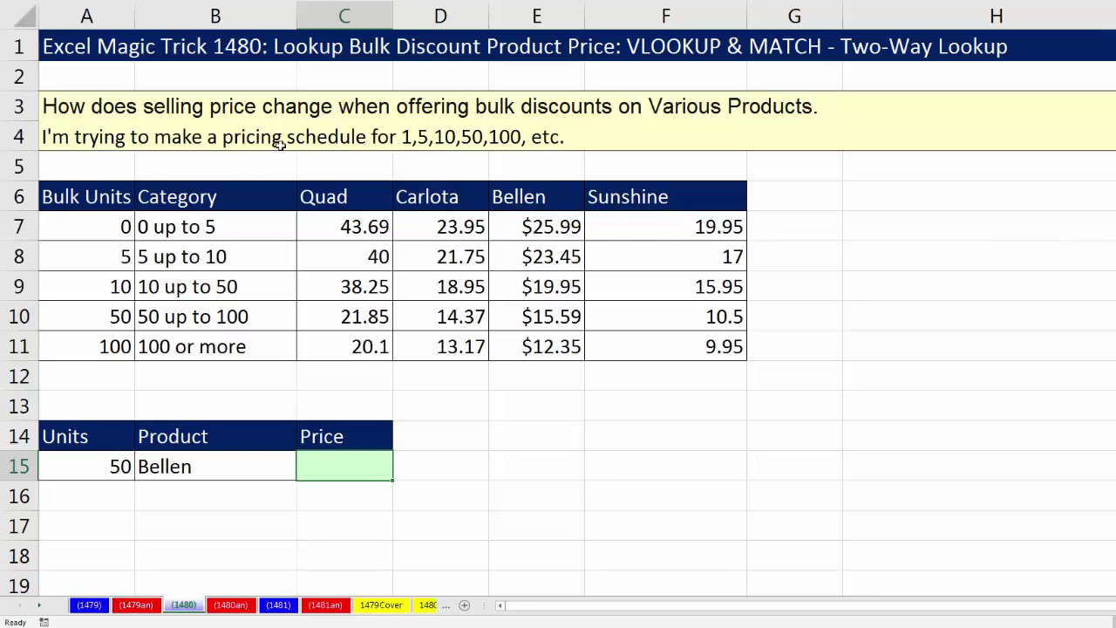
# - Highlight the 50-unit row A10:F10 together with the Bellen price column in the bulk discount table
pyautogui.click(105, 226)
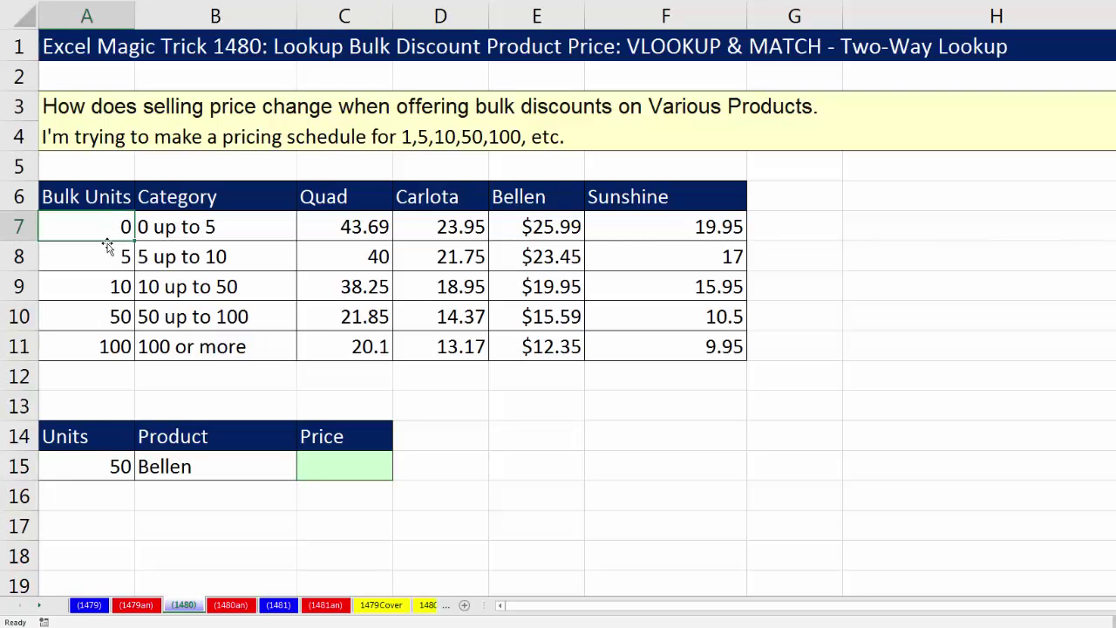
pyautogui.click(105, 256)
pyautogui.click(100, 467)
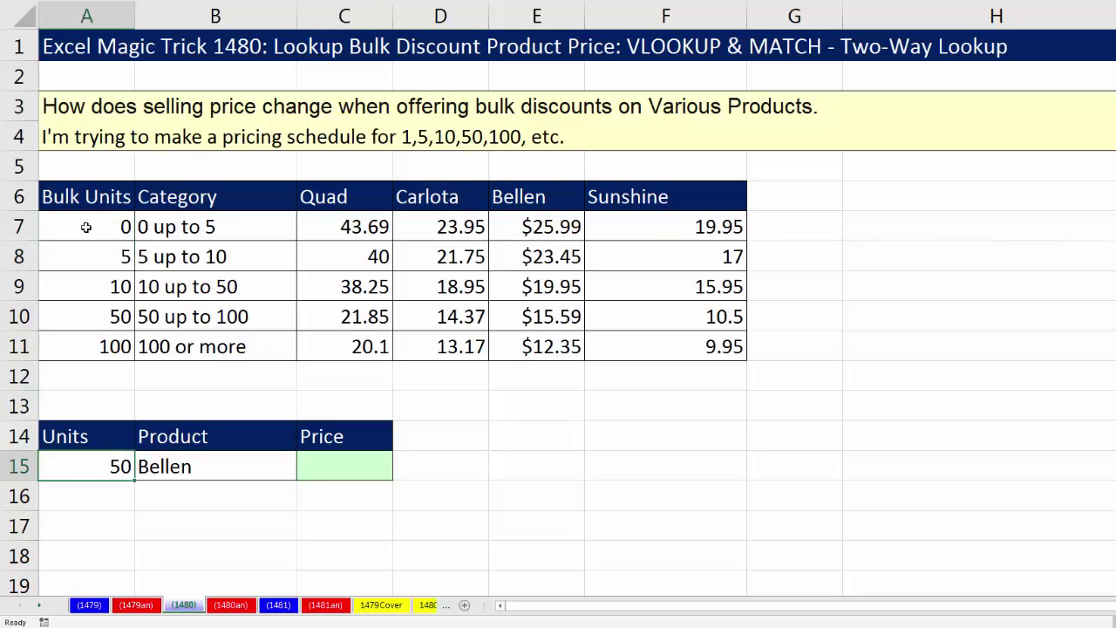
pyautogui.moveTo(87, 225); pyautogui.dragTo(666, 313)
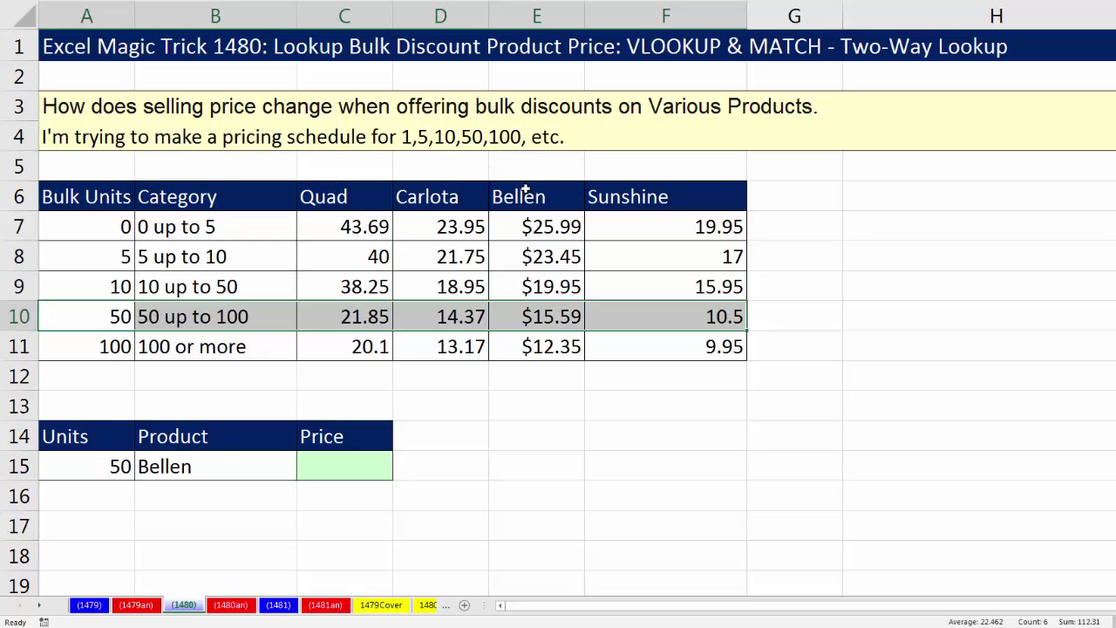
pyautogui.moveTo(523, 197); pyautogui.dragTo(522, 347)
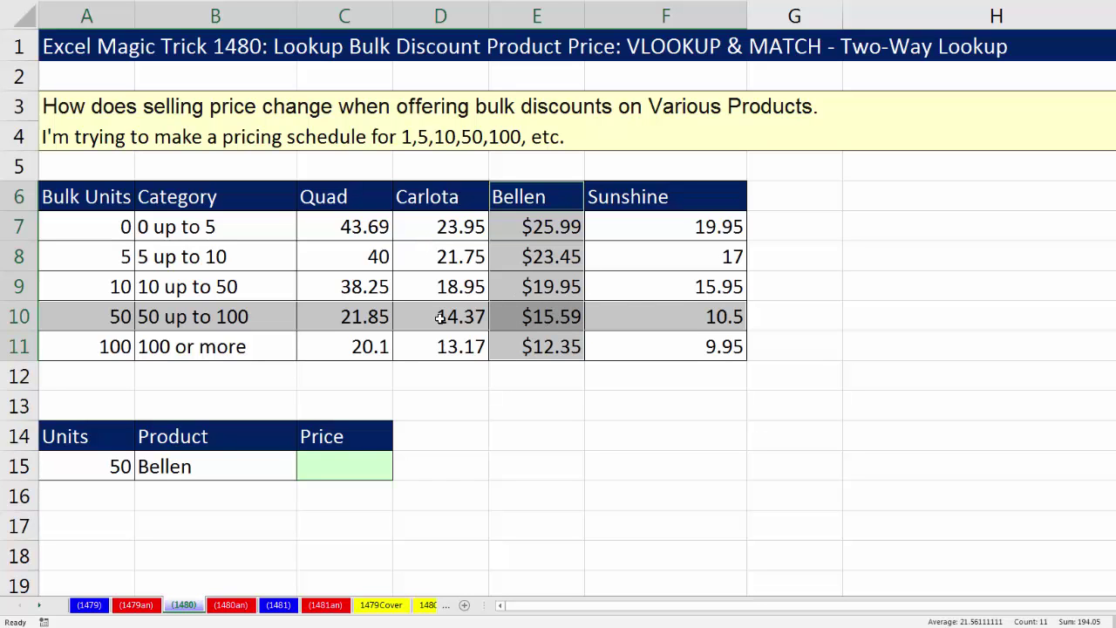
# - Start a VLOOKUP formula in C15 with A15 as the lookup value and A7:F11 as the table array
pyautogui.click(354, 461)
pyautogui.write('=')
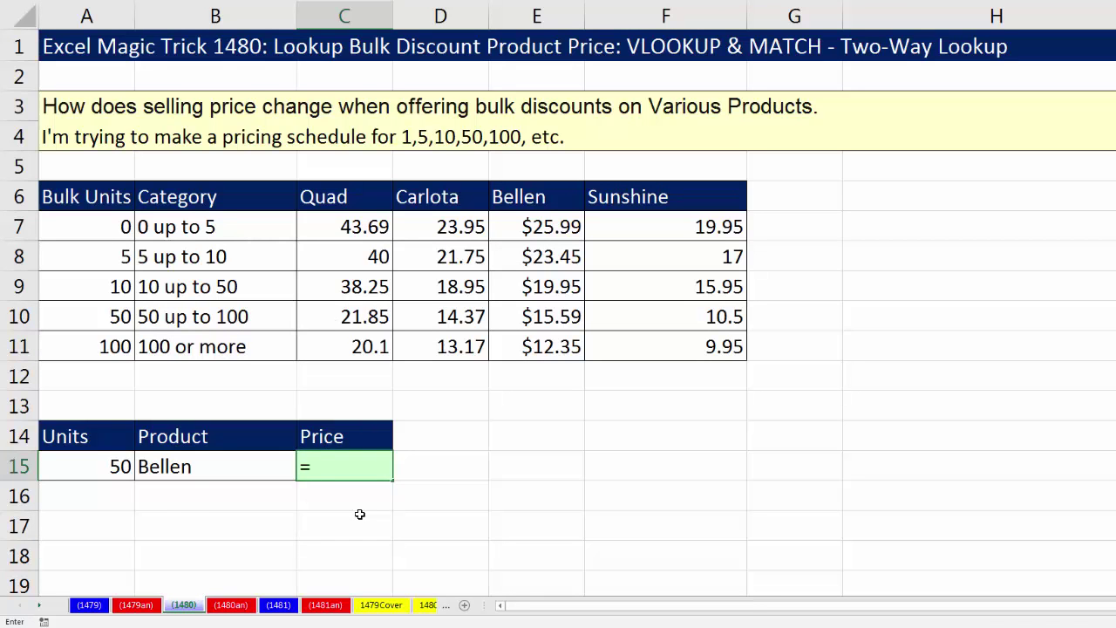
pyautogui.write('vl')
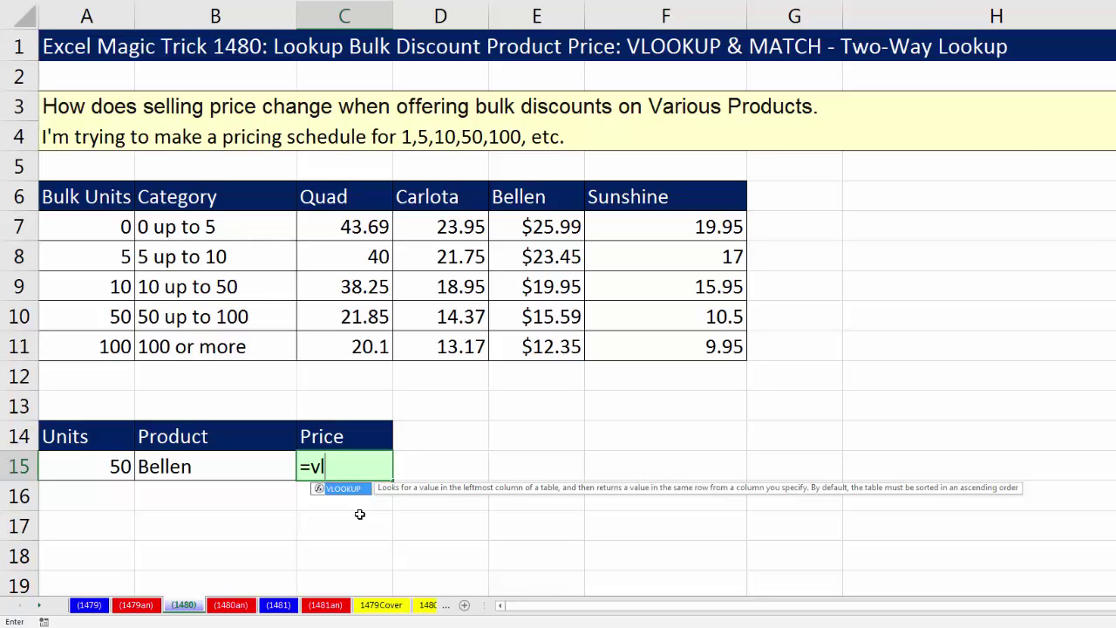
pyautogui.press('Tab')
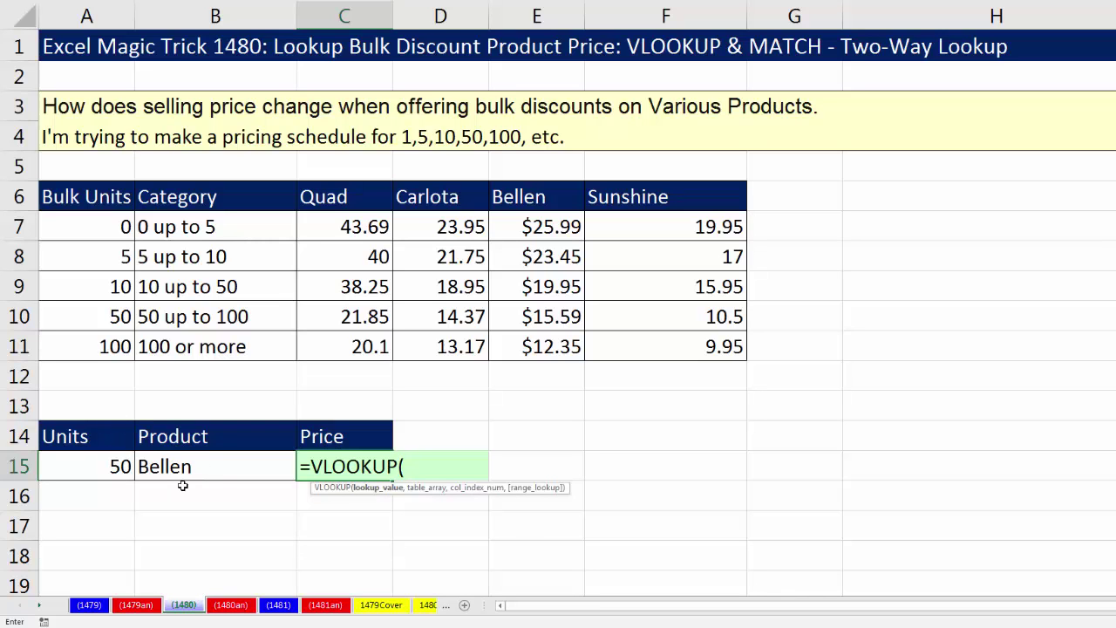
pyautogui.click(79, 469)
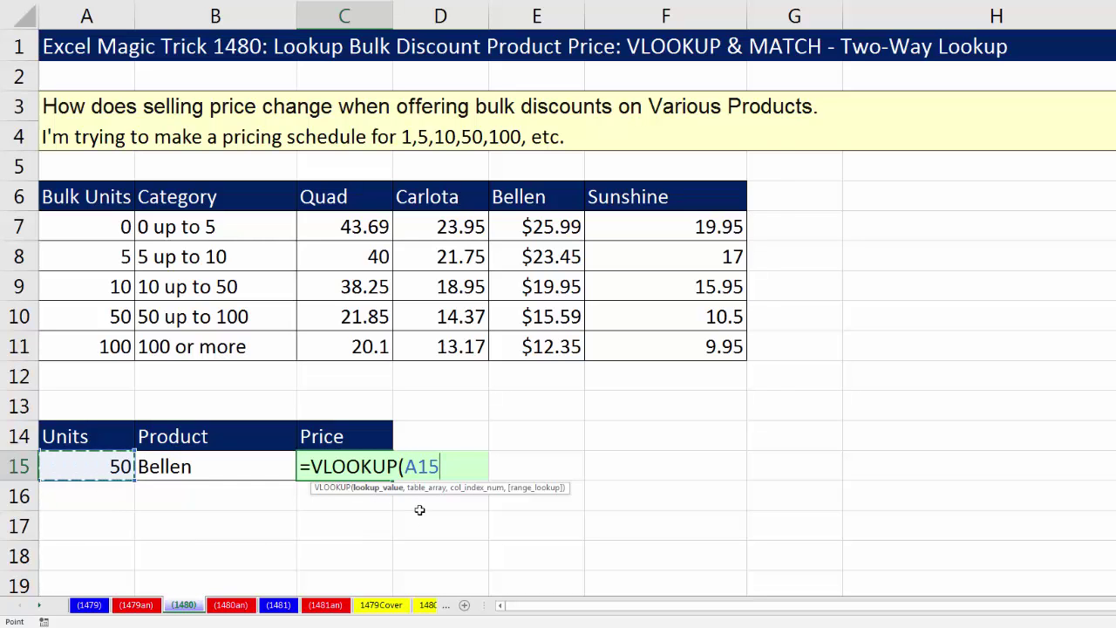
pyautogui.write(',')
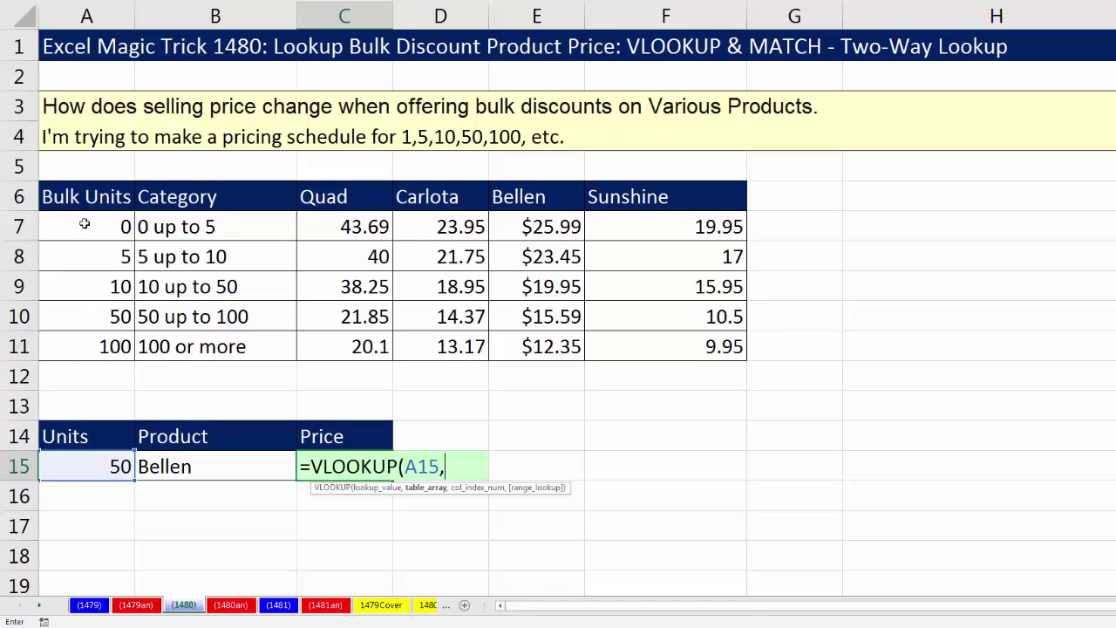
pyautogui.moveTo(83, 224); pyautogui.dragTo(95, 329)
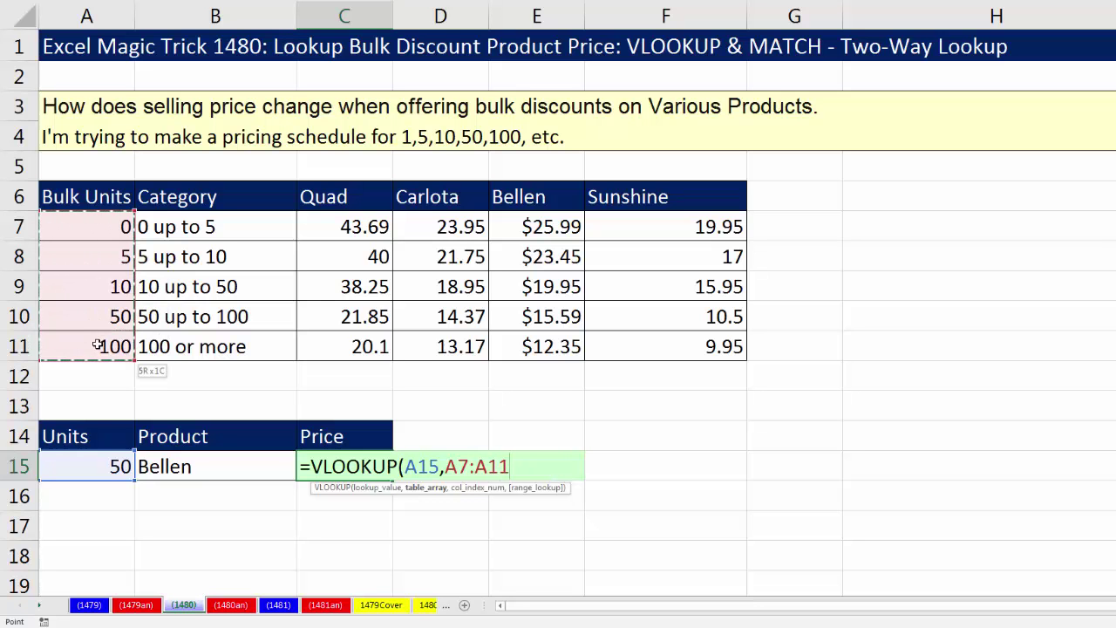
pyautogui.moveTo(112, 346); pyautogui.dragTo(630, 346)
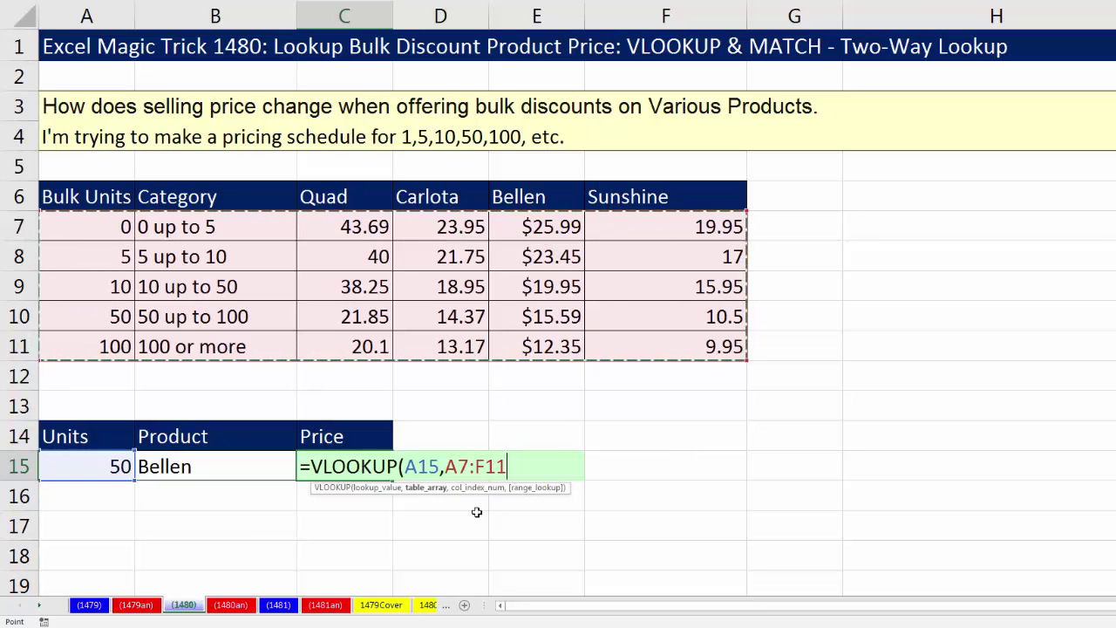
# - Complete the VLOOKUP with column index 5, omit the range lookup argument for approximate match, and enter the formula
pyautogui.write(',5')
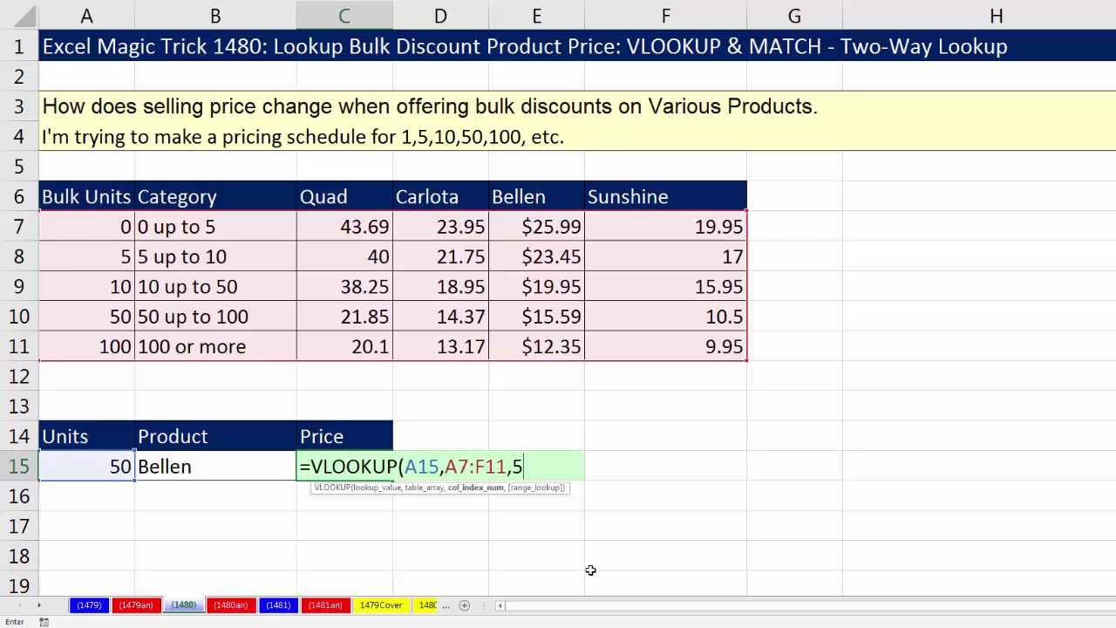
pyautogui.write(',')
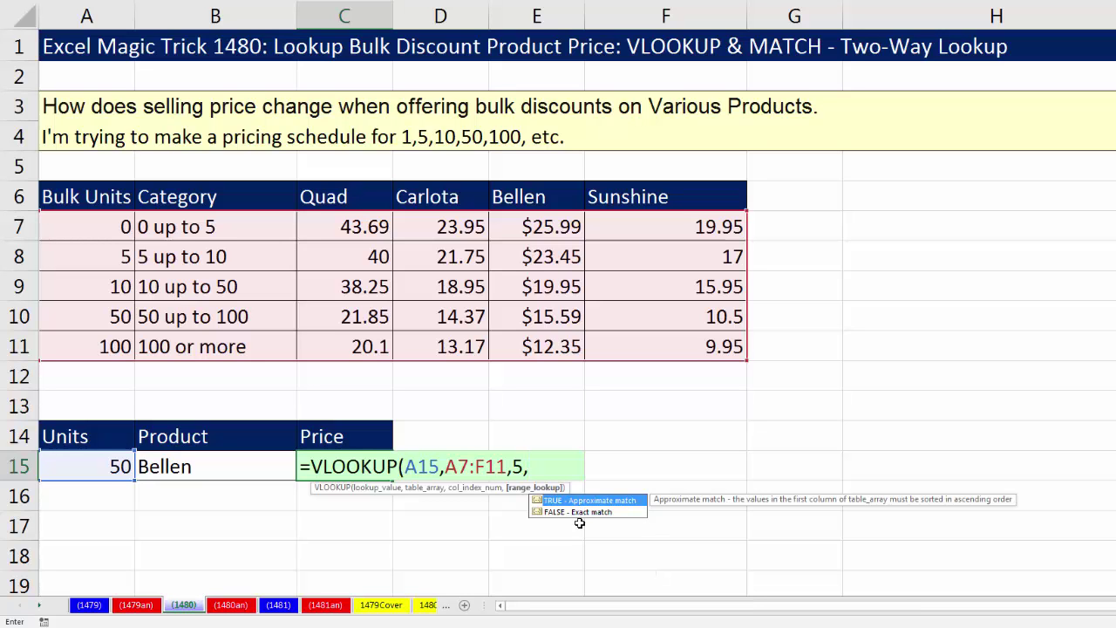
pyautogui.press('BackSpace')
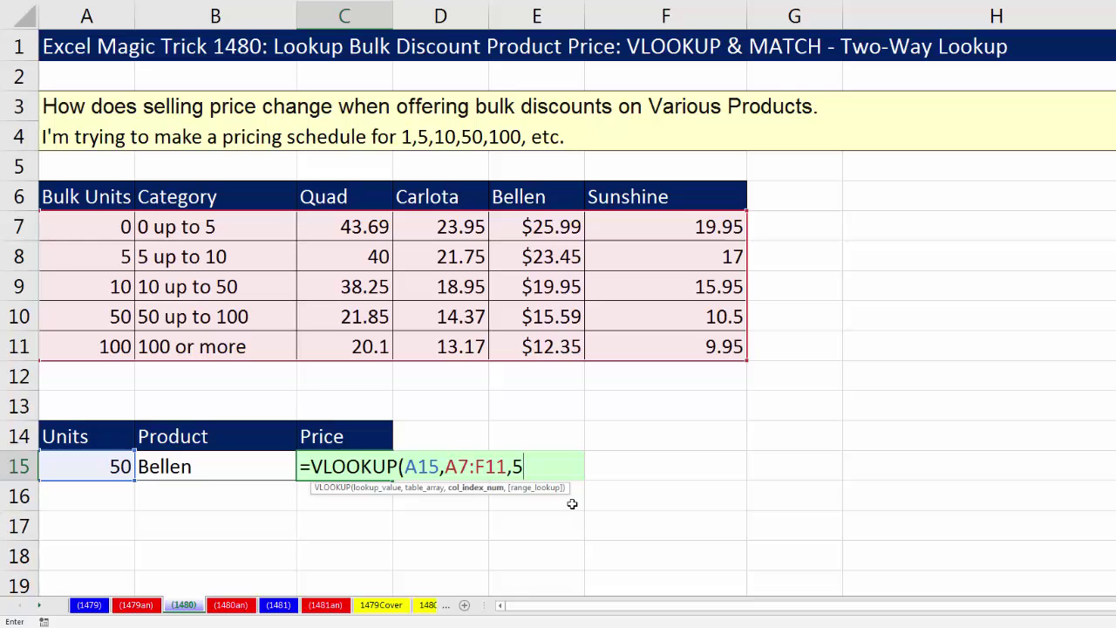
pyautogui.write(')')
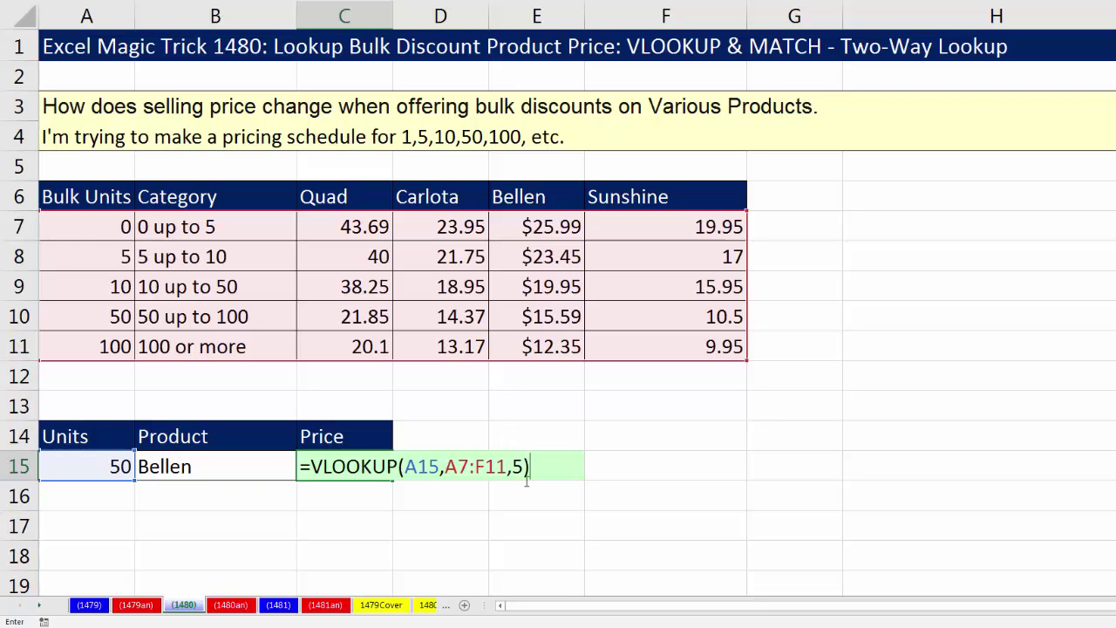
pyautogui.press('Return')
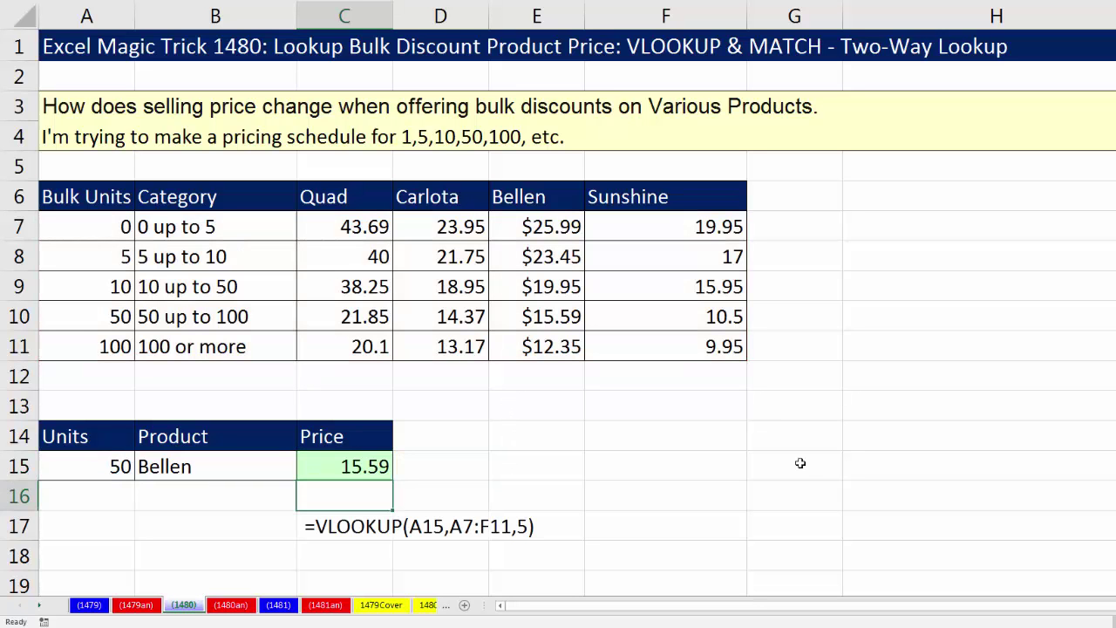
# - Cross-check the 50-unit row against the Bellen column, and set the units in A15 to 2
pyautogui.moveTo(547, 204); pyautogui.dragTo(548, 340)
pyautogui.moveTo(86, 324); pyautogui.dragTo(630, 317)
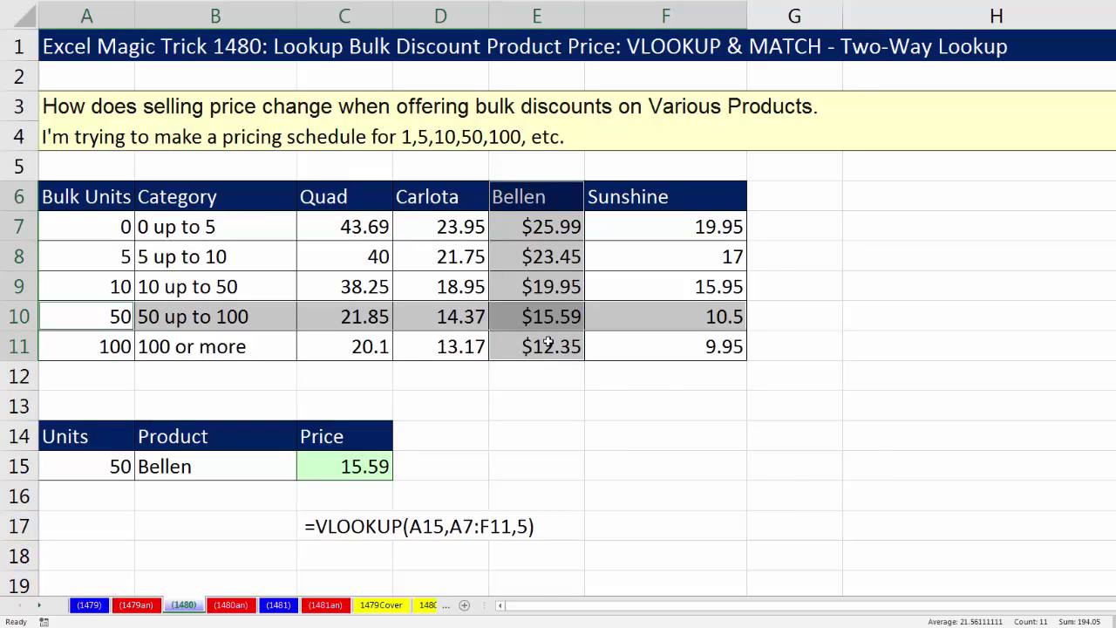
pyautogui.click(121, 467)
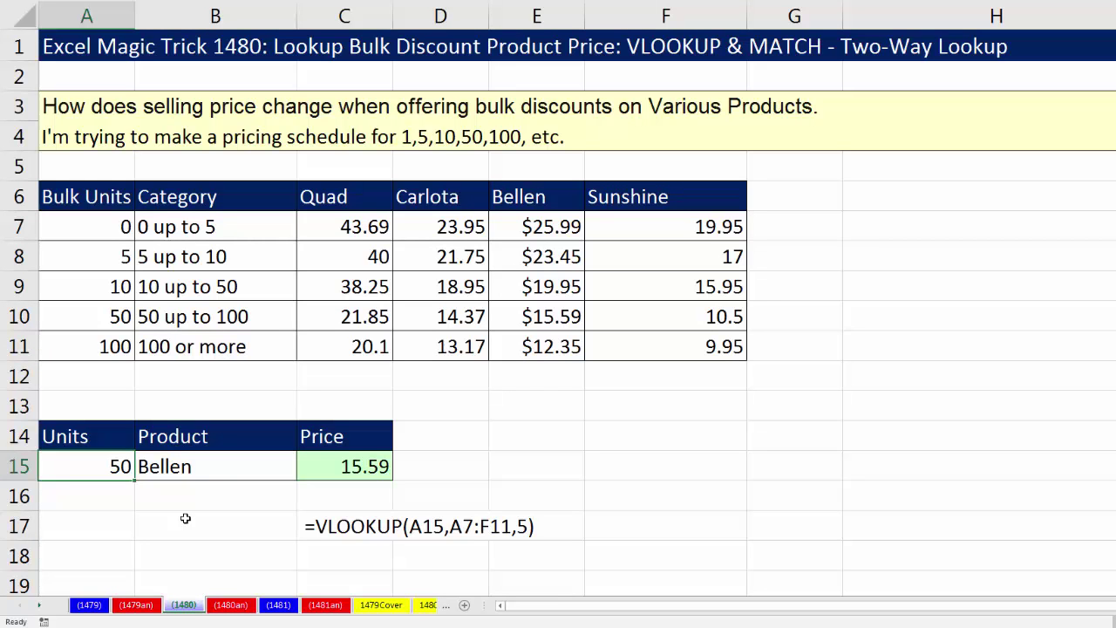
pyautogui.write('2')
pyautogui.press('Return')
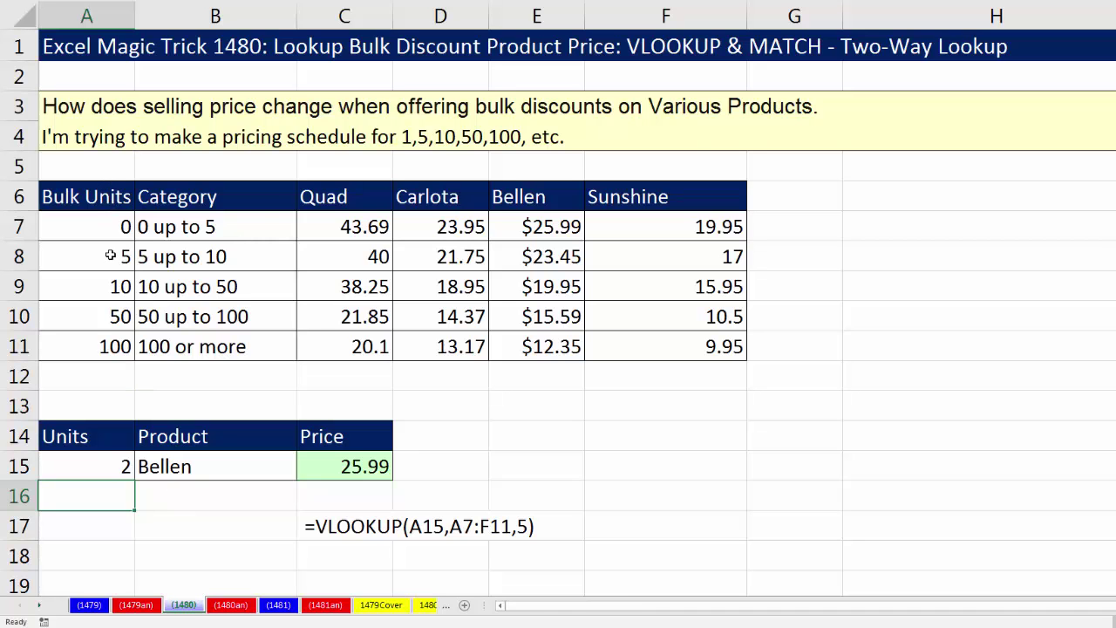
# - Cross-check the 0 up to 5 row against the Bellen column, and choose Quad as the product in B15
pyautogui.moveTo(88, 221); pyautogui.dragTo(641, 215)
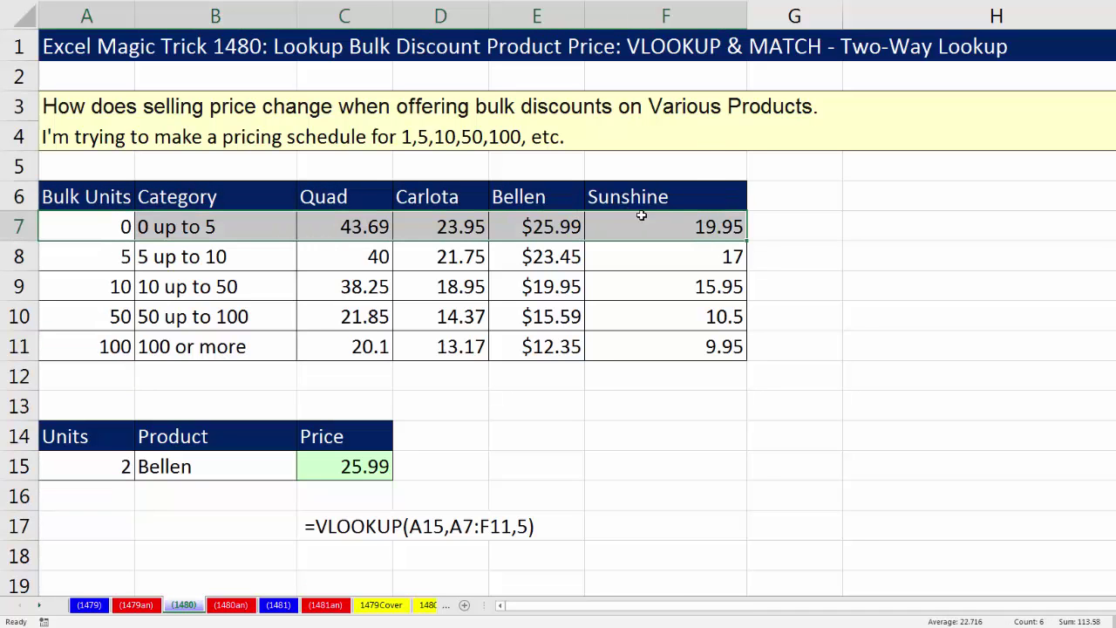
pyautogui.moveTo(538, 228); pyautogui.dragTo(544, 371)
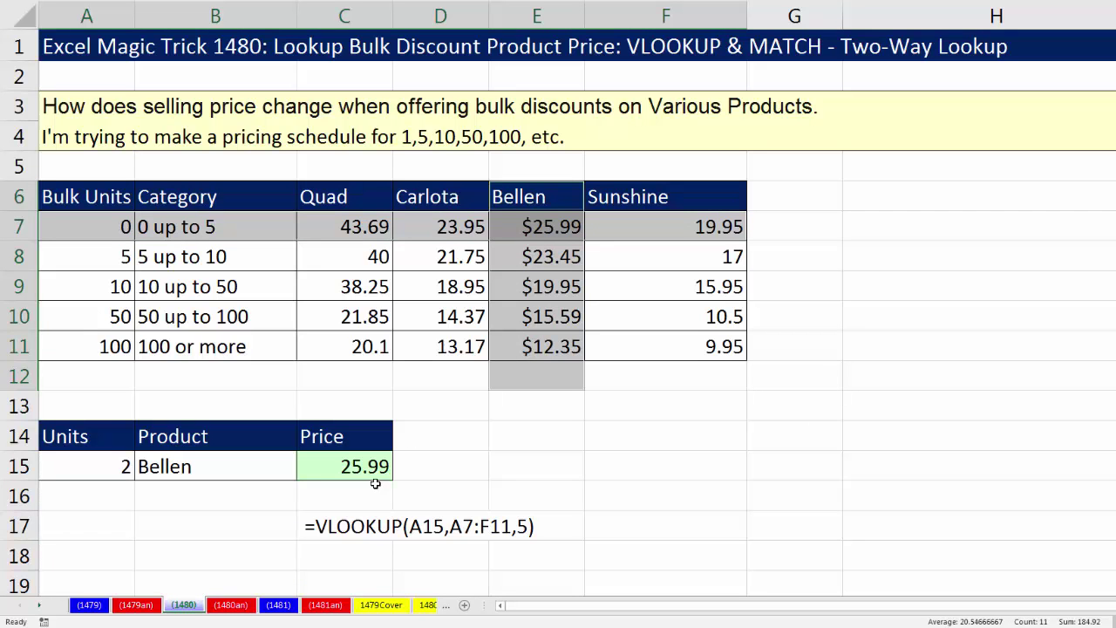
pyautogui.click(273, 468)
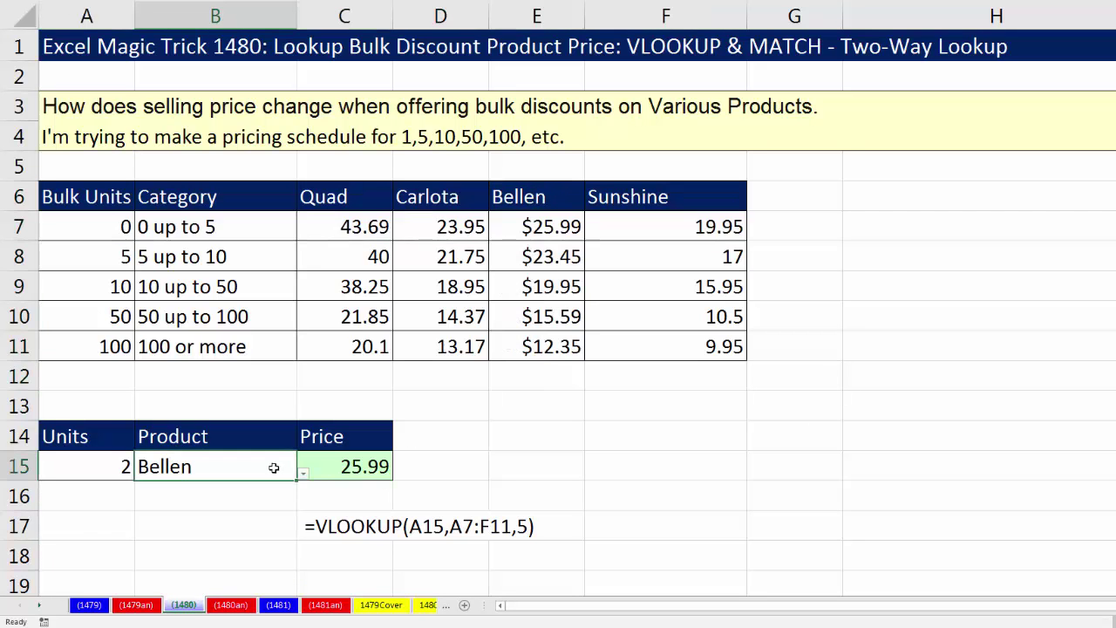
pyautogui.click(302, 473)
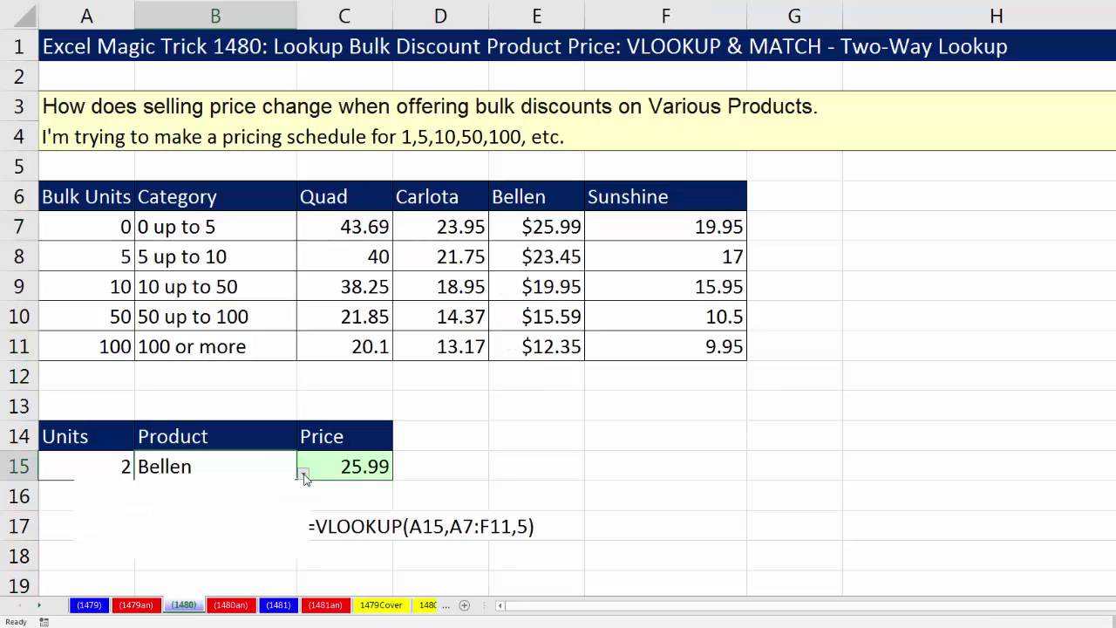
pyautogui.click(141, 490)
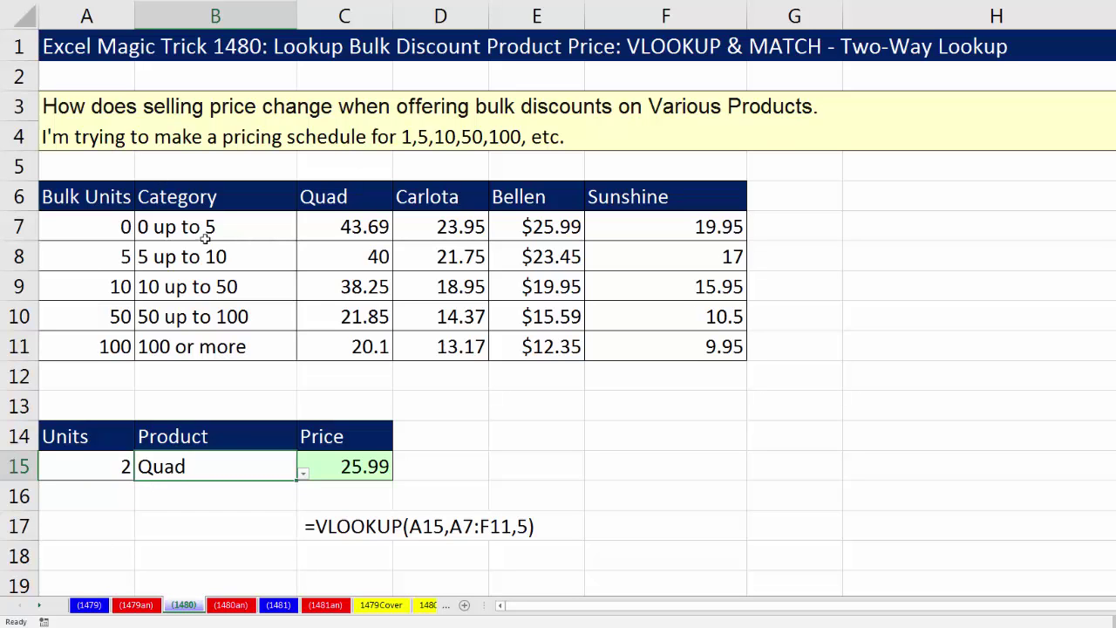
# - Examine the hard-coded column index in the C15 VLOOKUP formula, leaving the formula as it is
pyautogui.click(348, 467)
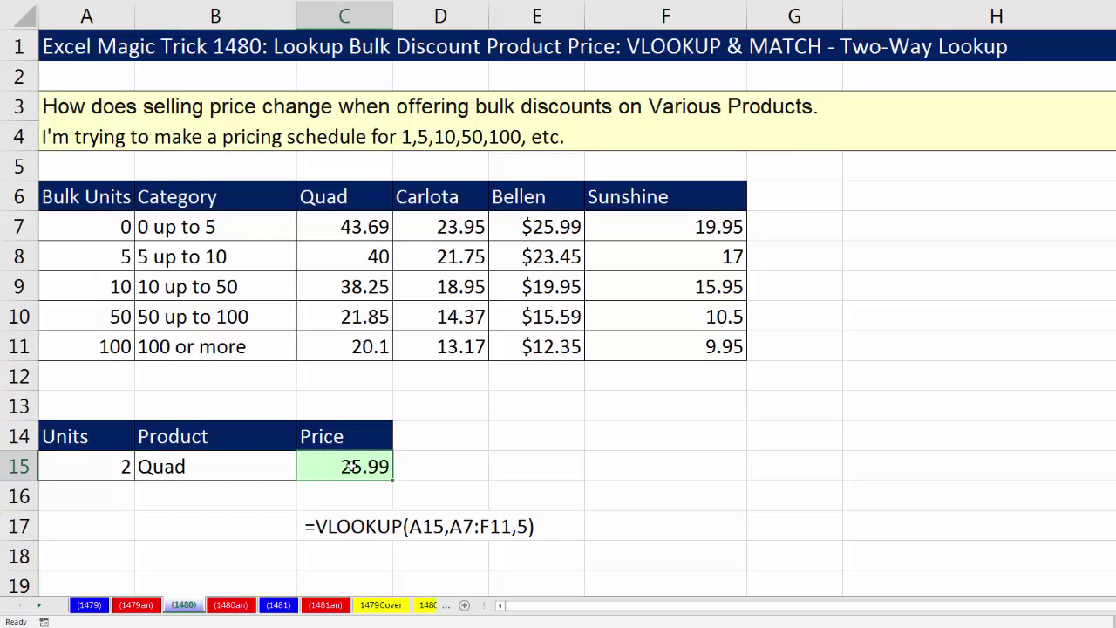
pyautogui.press('F2')
pyautogui.moveTo(514, 464); pyautogui.dragTo(524, 466)
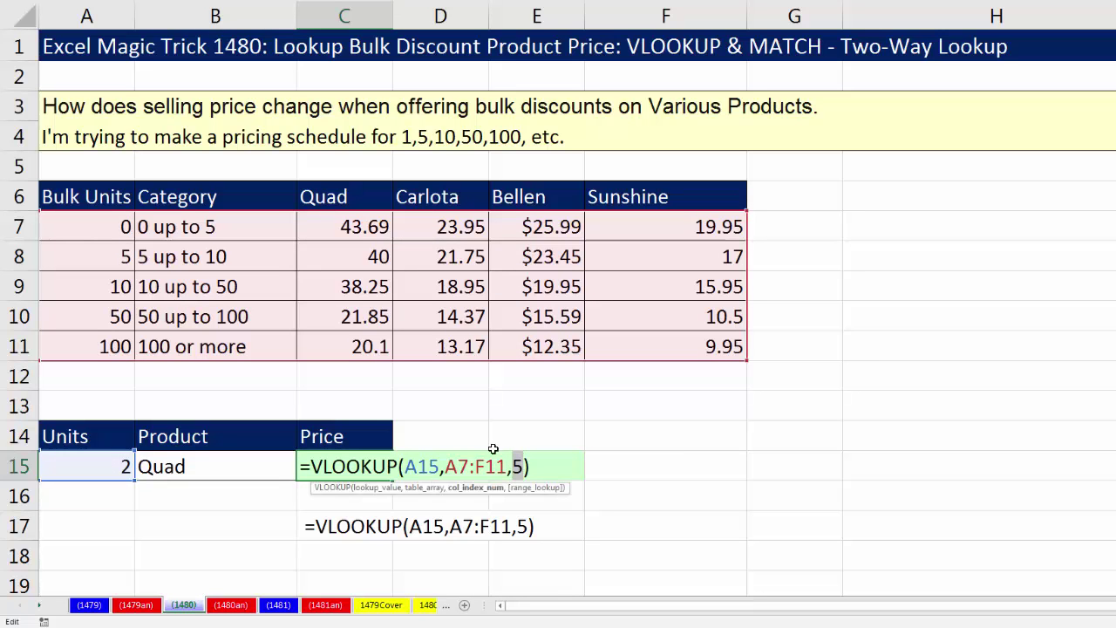
pyautogui.press('Escape')
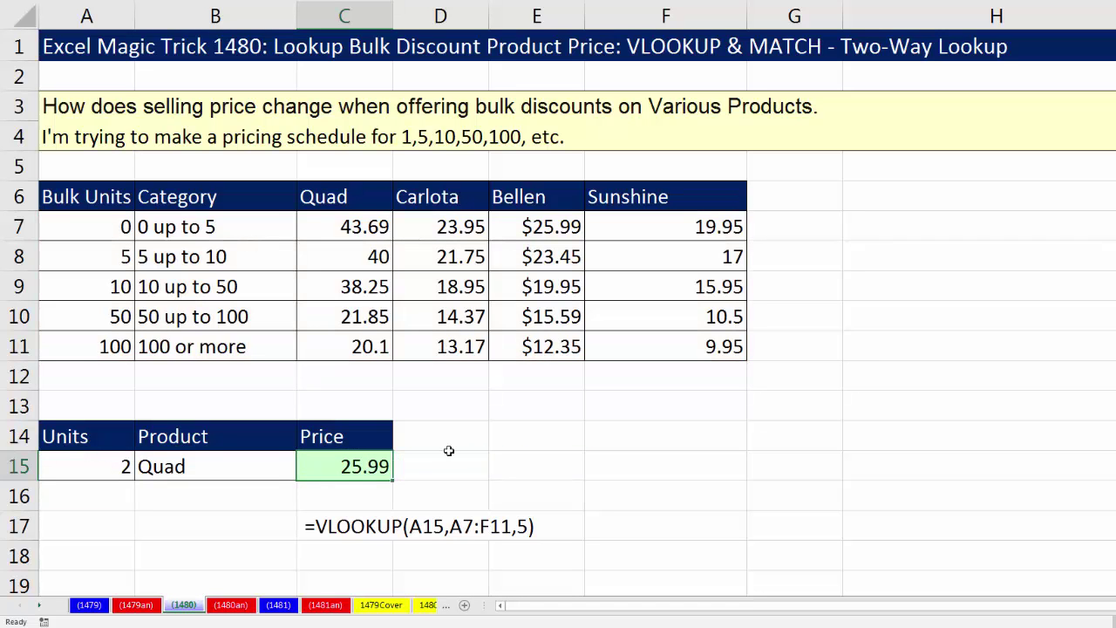
# - Start a MATCH formula in C13 with B15 as the lookup value and header row A6:F6 as the lookup array
pyautogui.click(368, 408)
pyautogui.write('=ma')
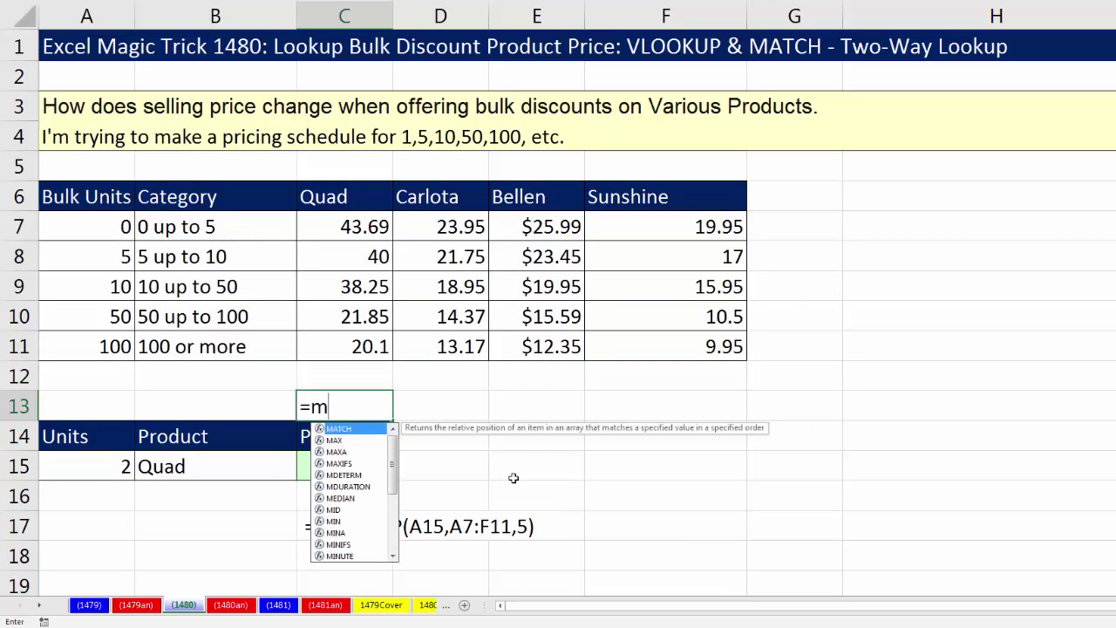
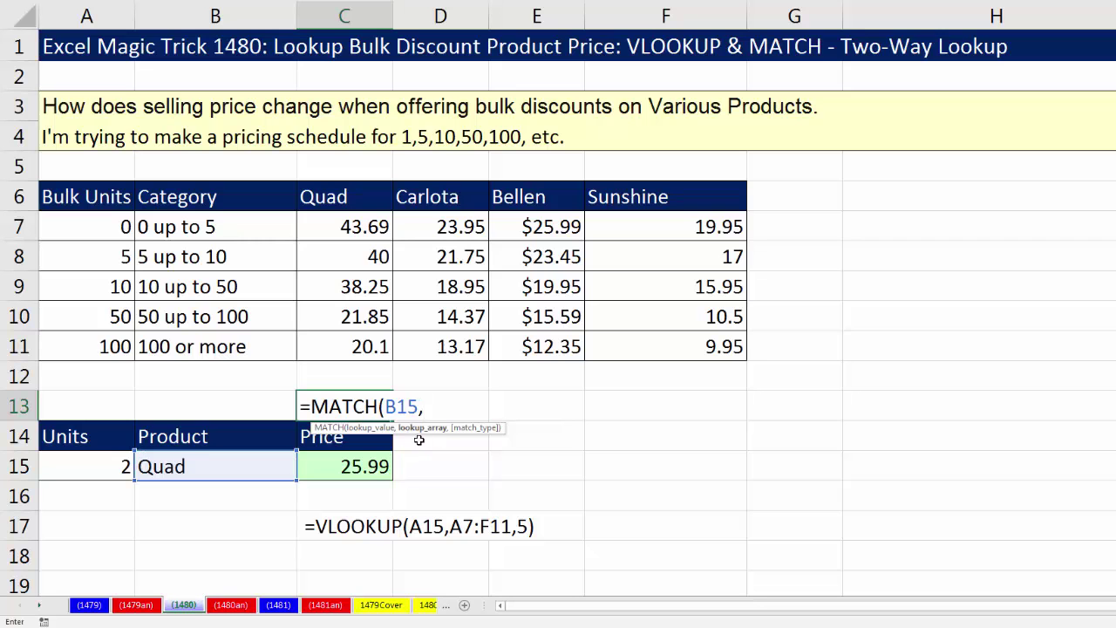
pyautogui.moveTo(97, 196); pyautogui.dragTo(649, 205)
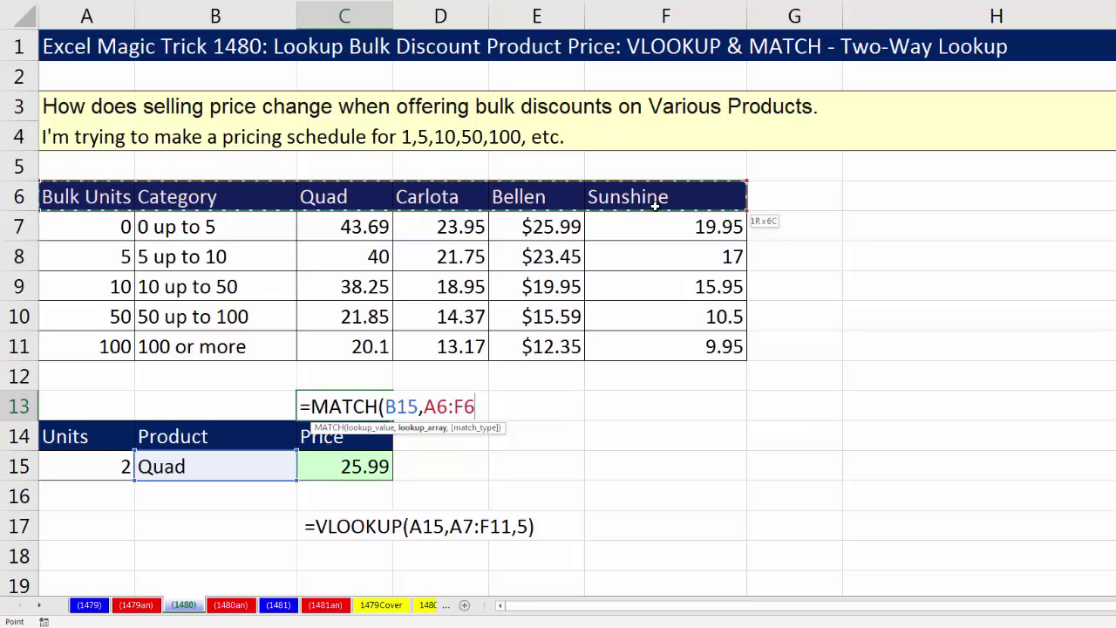
# - Review the lookup value and lookup array arguments of the MATCH formula, ending with the cursor after A6:F6
pyautogui.click(424, 428)
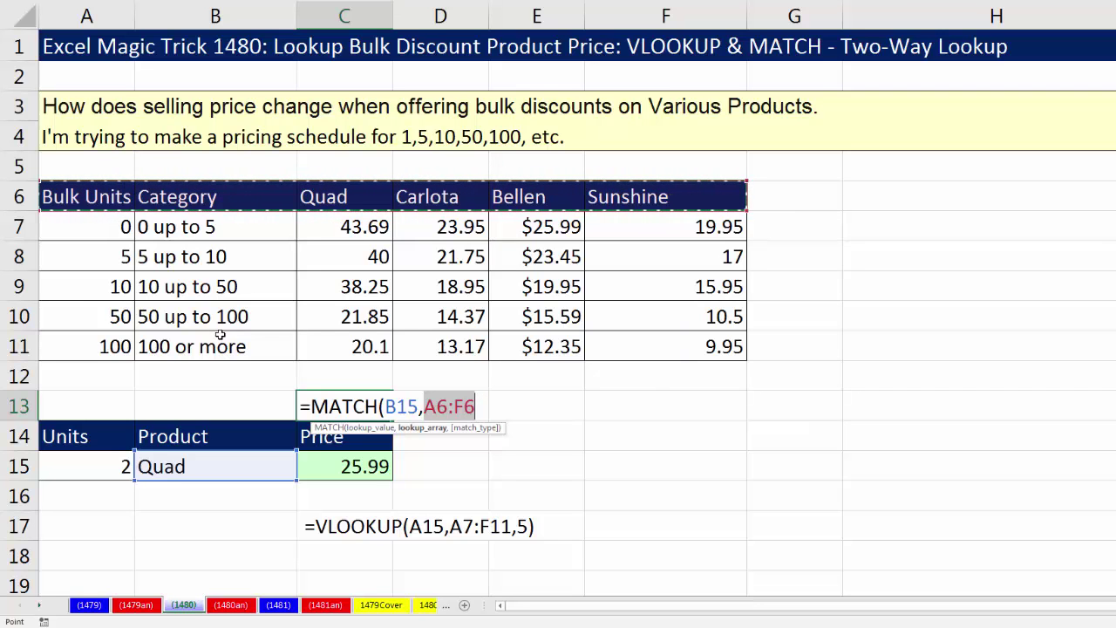
pyautogui.click(388, 433)
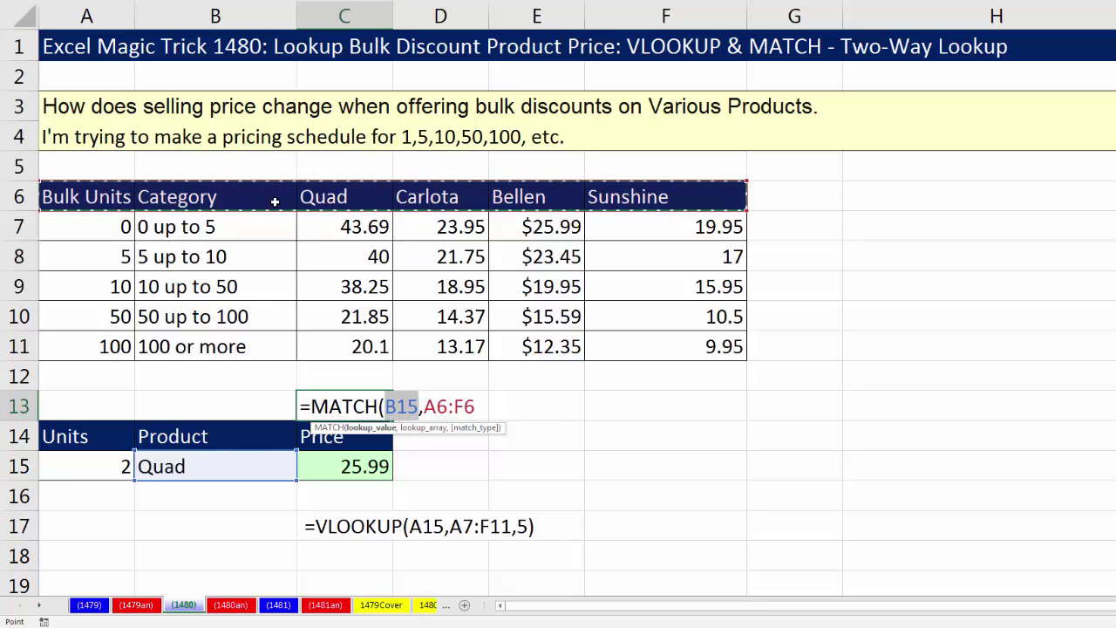
pyautogui.doubleClick(403, 404)
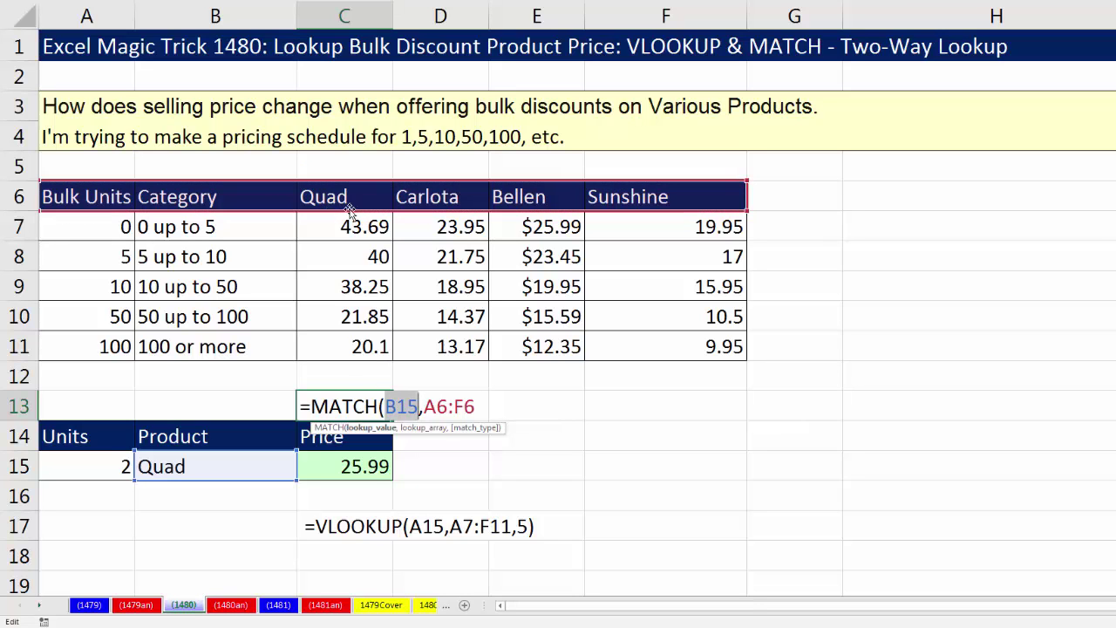
pyautogui.press('Right')
pyautogui.hotkey('ctrl', 'shift', 'Right')
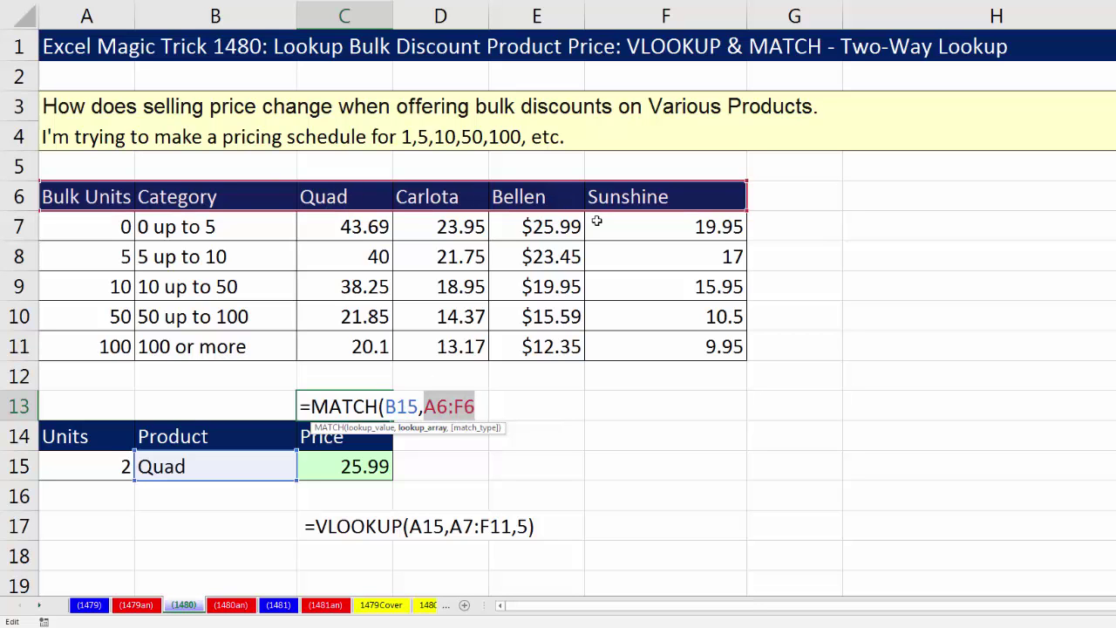
pyautogui.click(477, 404)
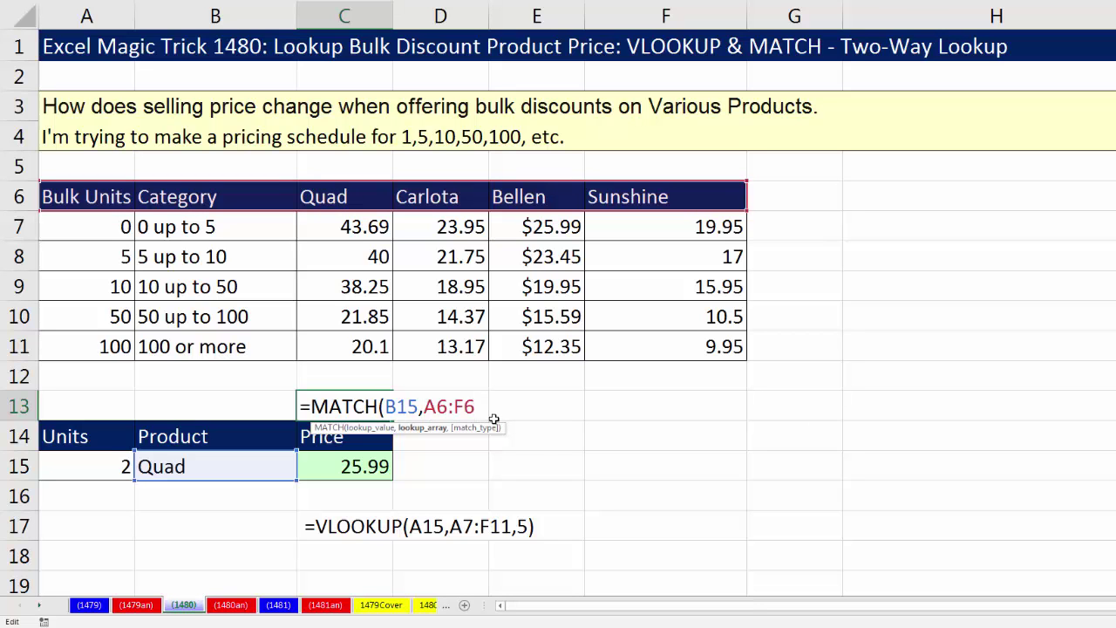
# - Complete the MATCH formula in C13 with match type 0 for an exact match and enter it
pyautogui.write(',')
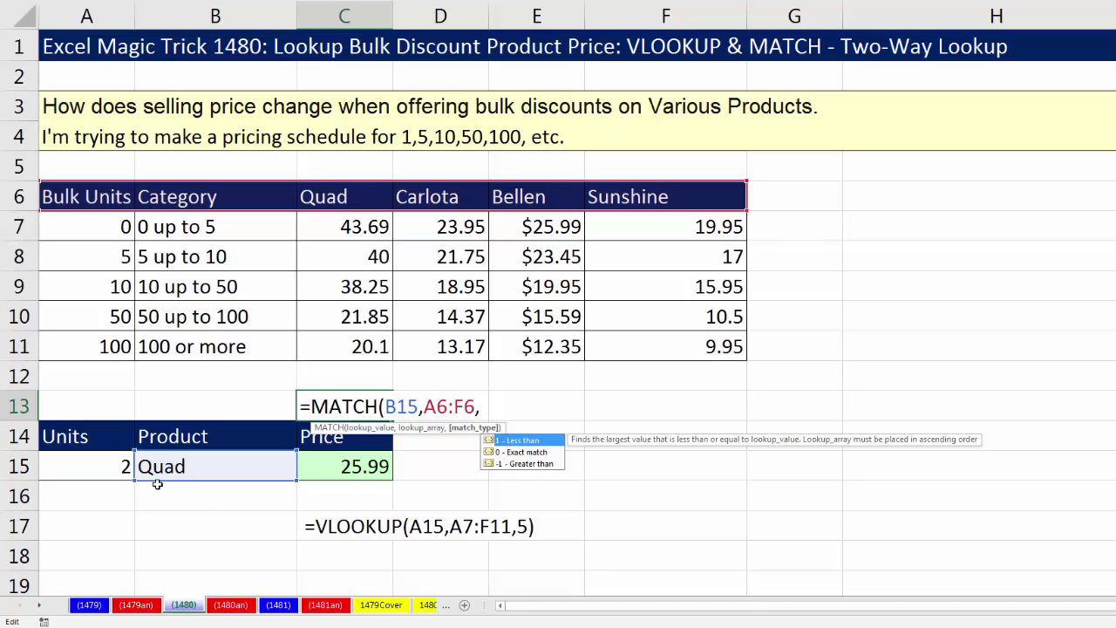
pyautogui.click(528, 452)
pyautogui.doubleClick(528, 453)
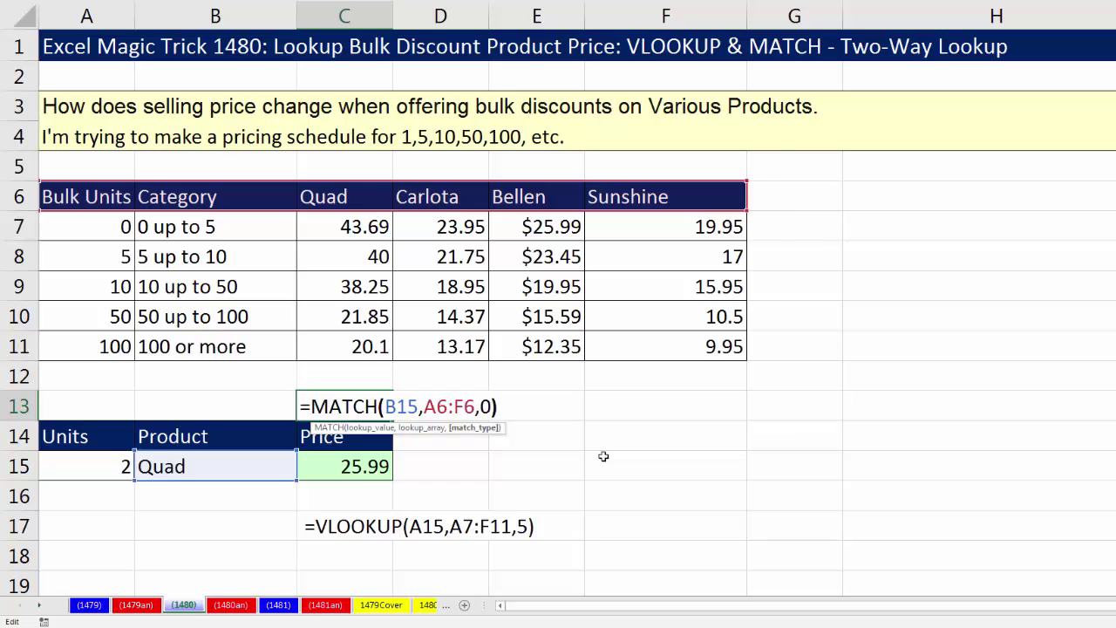
pyautogui.write(')')
pyautogui.press('Return')
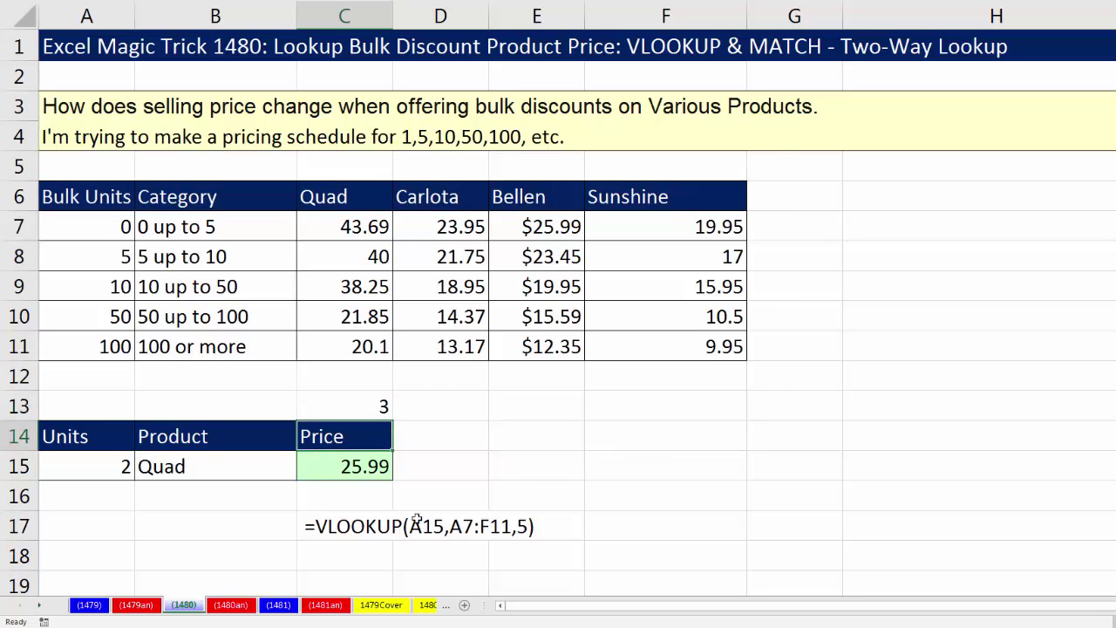
# - Choose Bellen as the product in B15 to test the MATCH formula
pyautogui.click(260, 474)
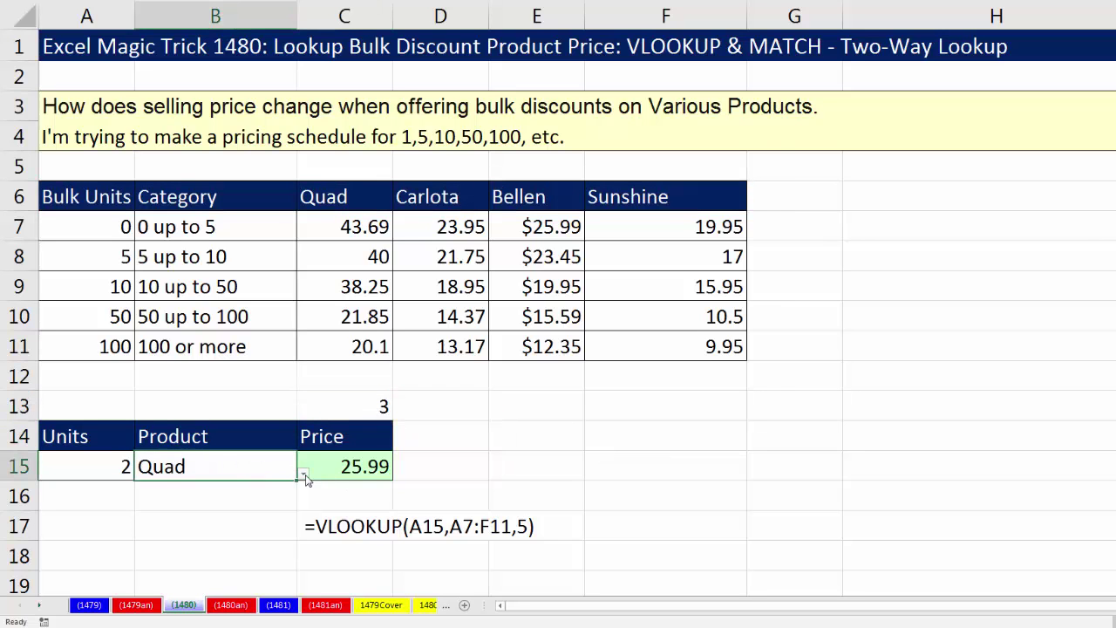
pyautogui.click(303, 473)
pyautogui.click(167, 530)
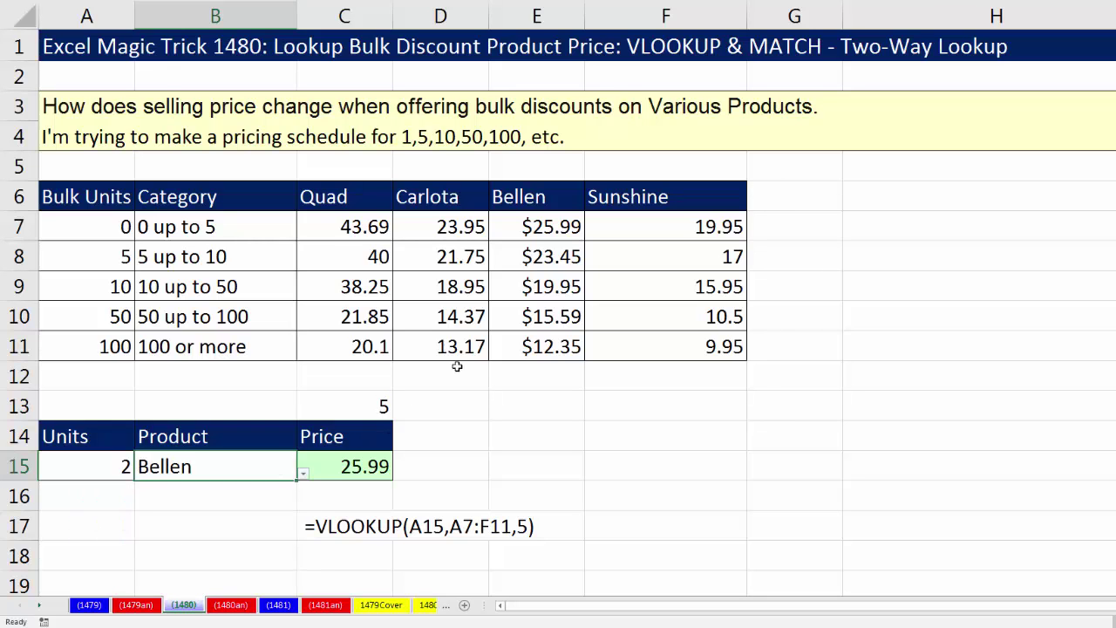
# - Copy MATCH(B15,A6:F6,0) from the C13 formula without its equal sign, leaving the cell as it is
pyautogui.click(379, 405)
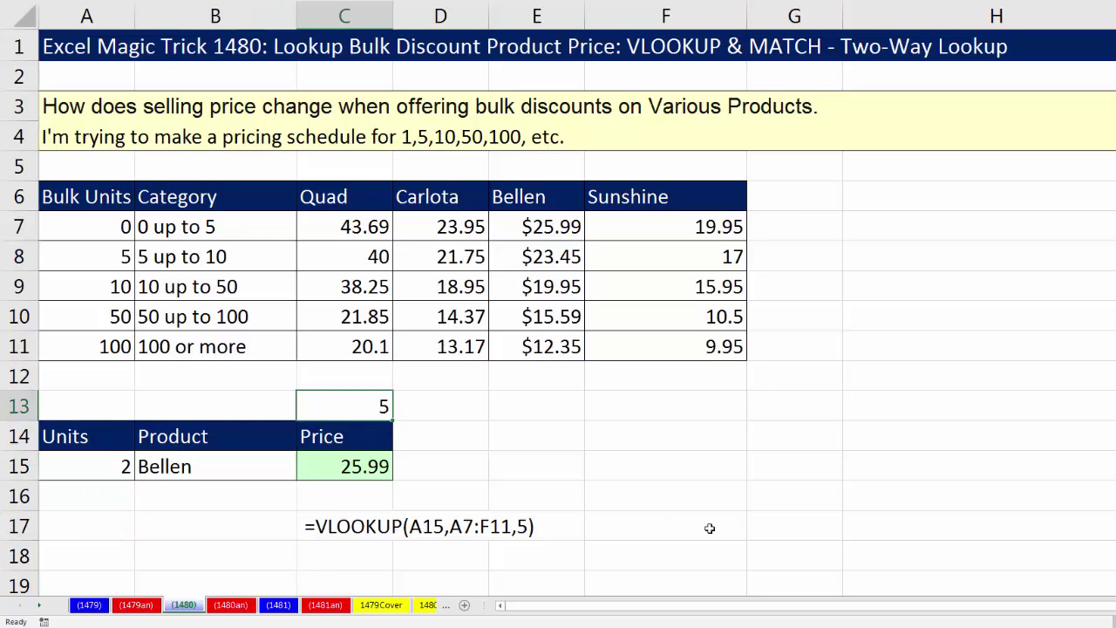
pyautogui.press('F2')
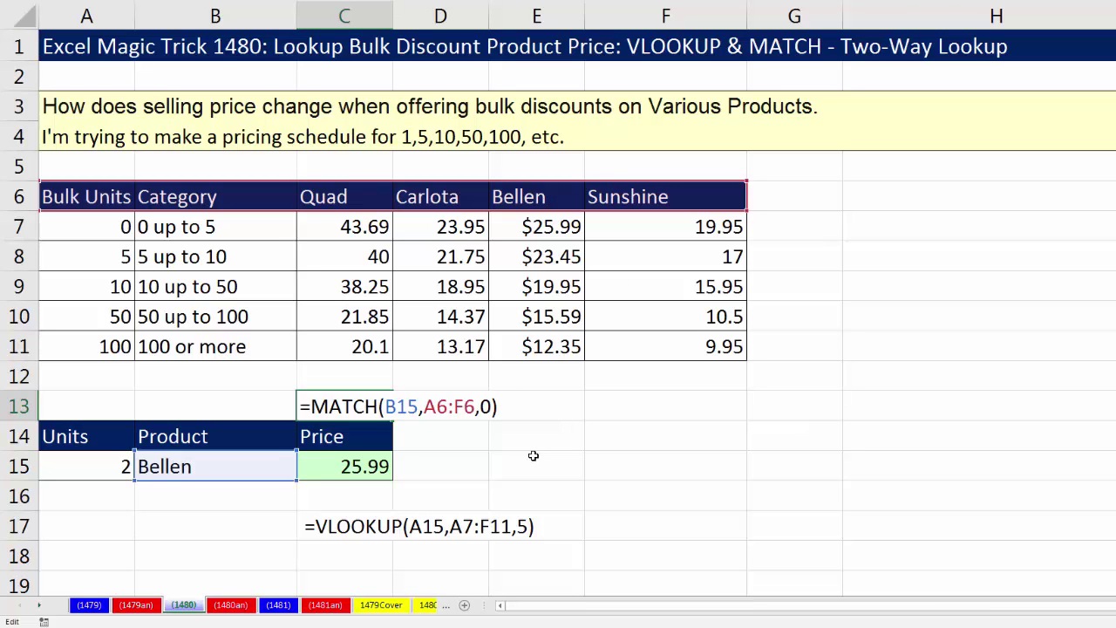
pyautogui.moveTo(310, 412); pyautogui.dragTo(591, 421)
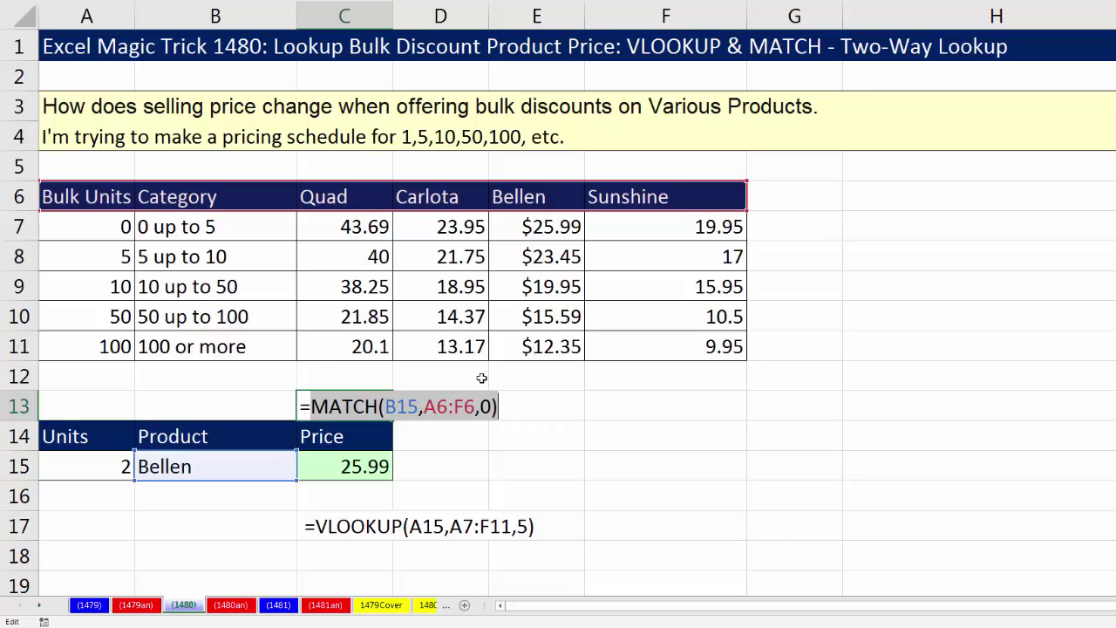
pyautogui.hotkey('ctrl', 'c')
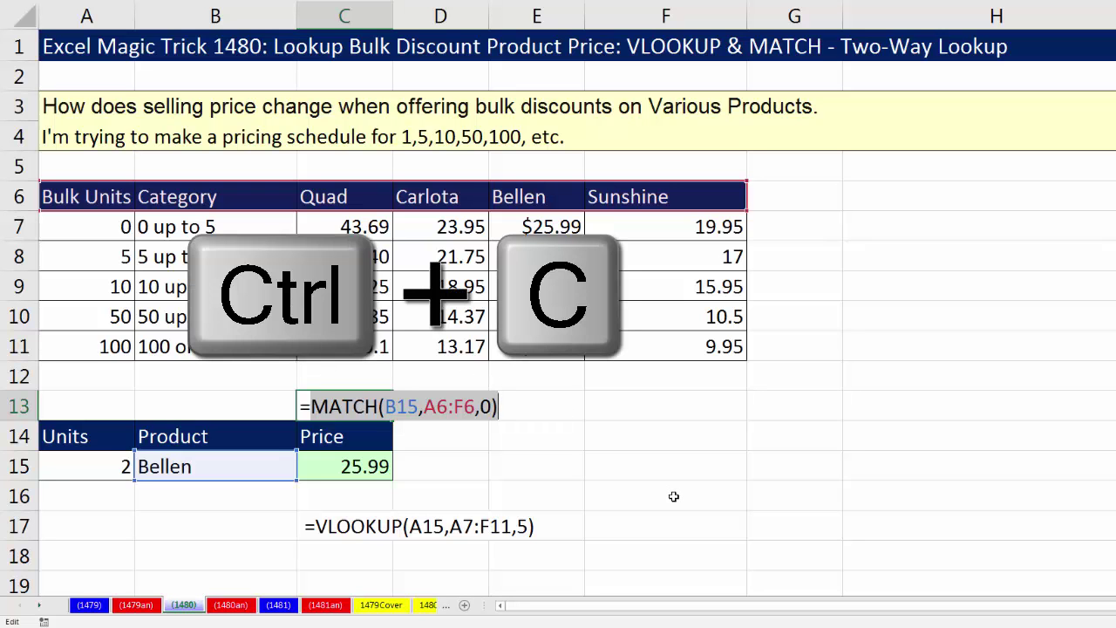
pyautogui.press('Escape')
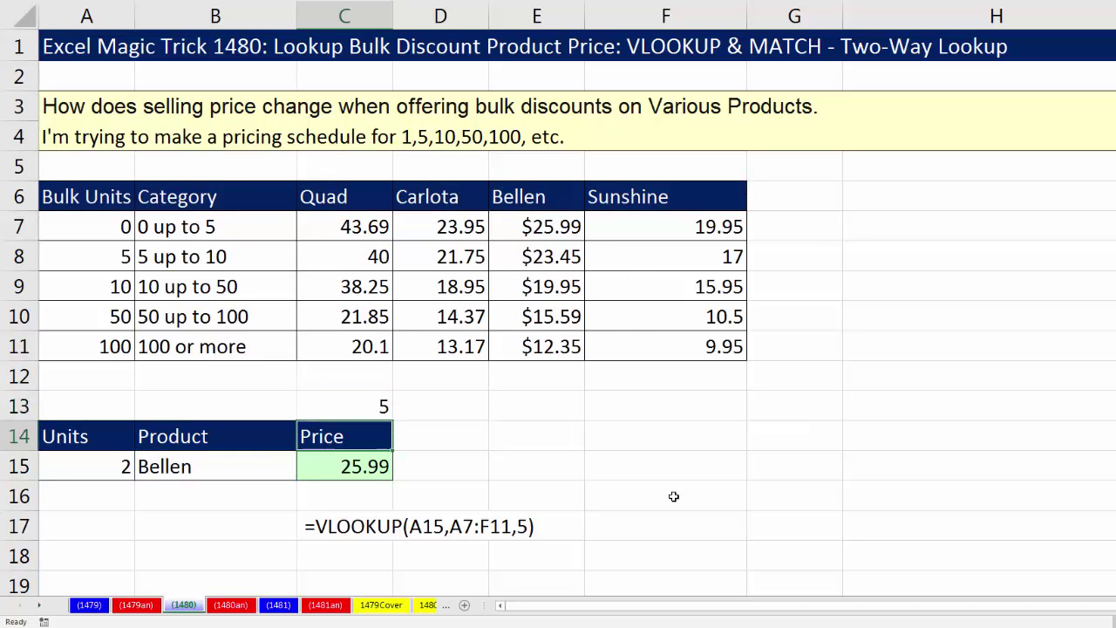
# - Replace the hard-coded column index 5 in the C15 VLOOKUP with the copied MATCH(B15,A6:F6,0) and enter the formula
pyautogui.press('Down')
pyautogui.press('Down')
pyautogui.press('F2')
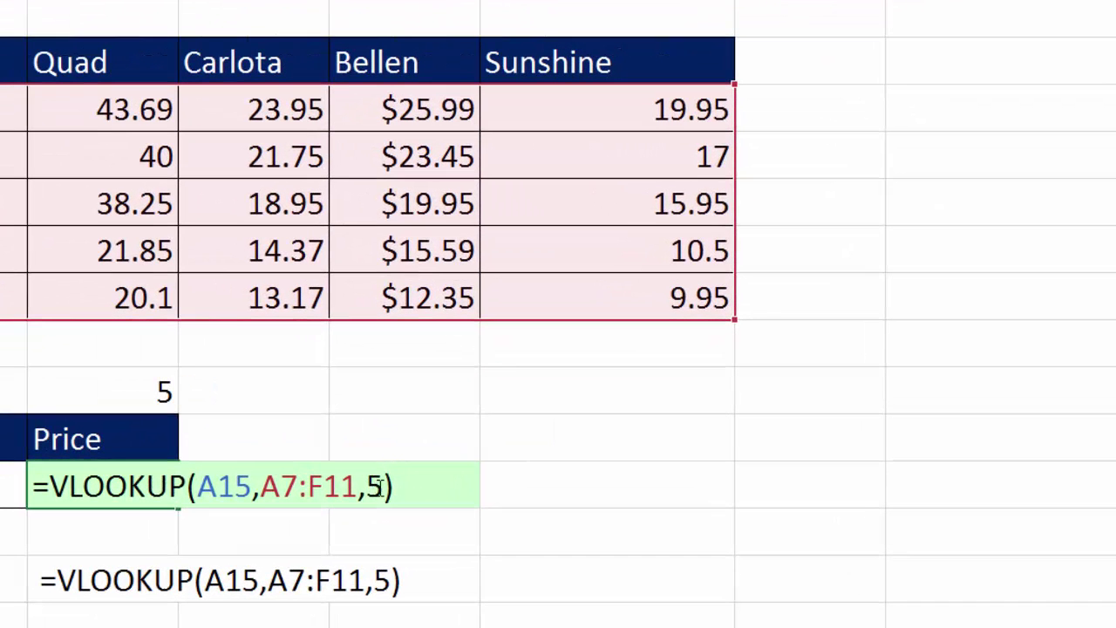
pyautogui.press('Left')
pyautogui.hotkey('shift', 'Left')
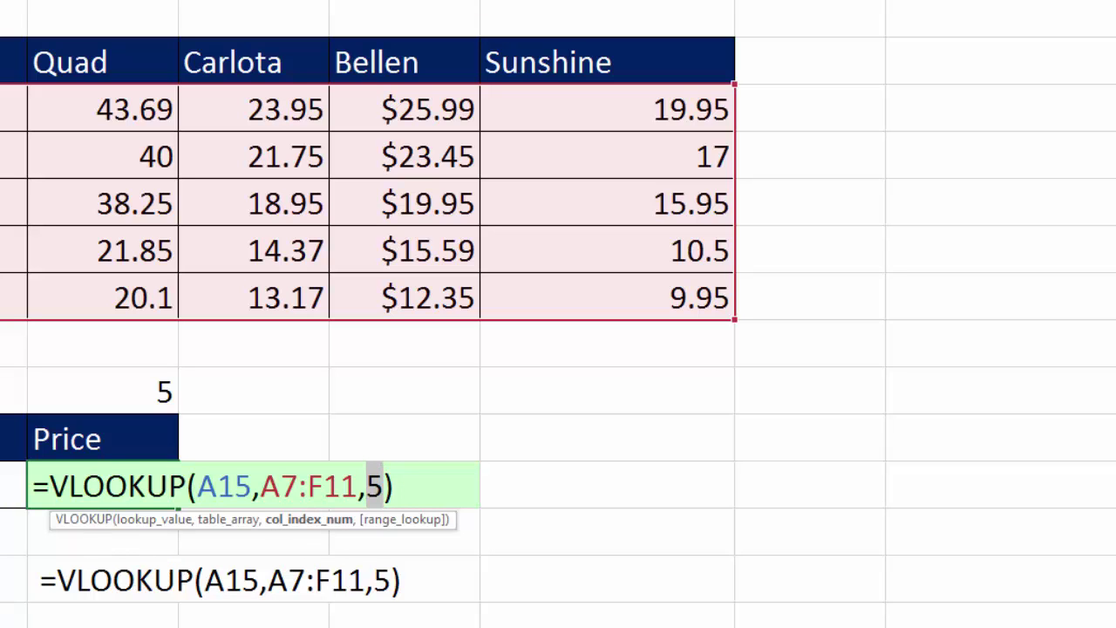
pyautogui.hotkey('ctrl', 'v')
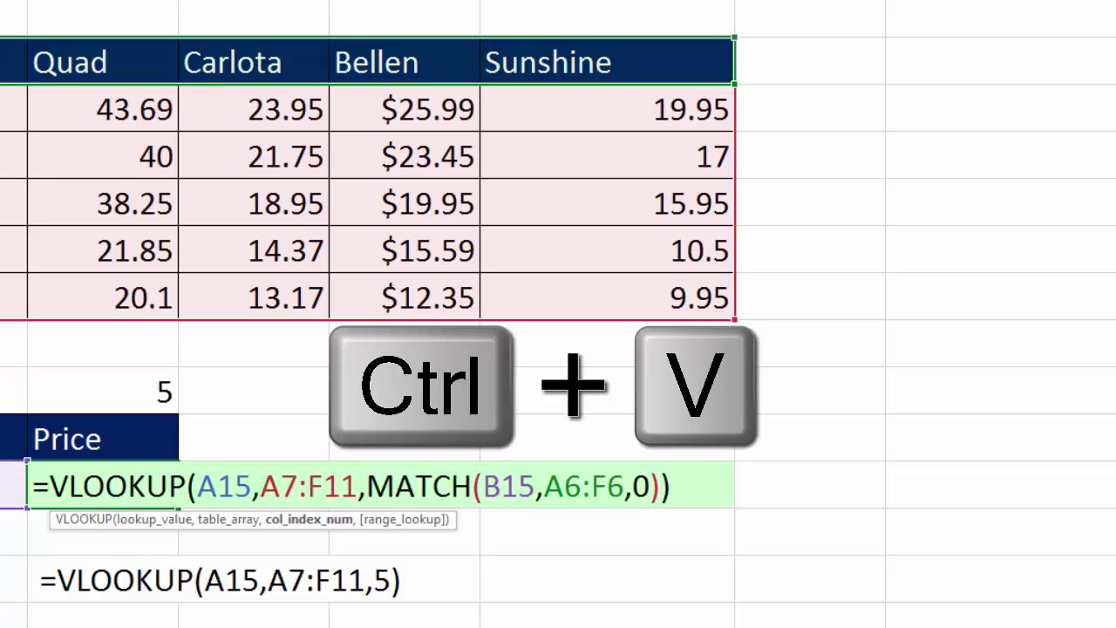
pyautogui.click(332, 527)
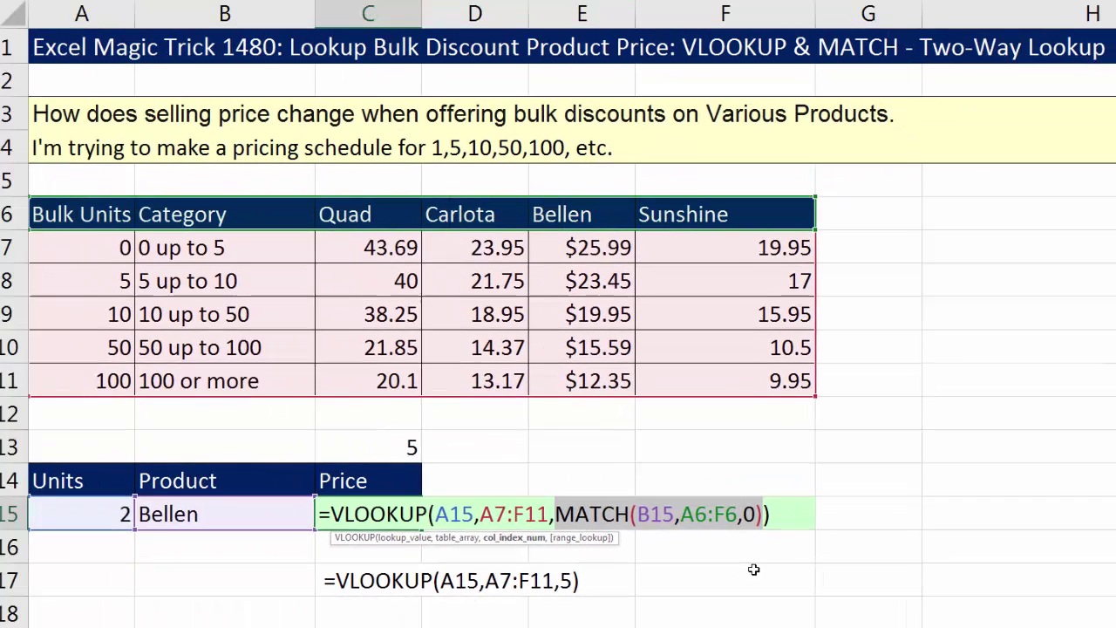
pyautogui.press('Return')
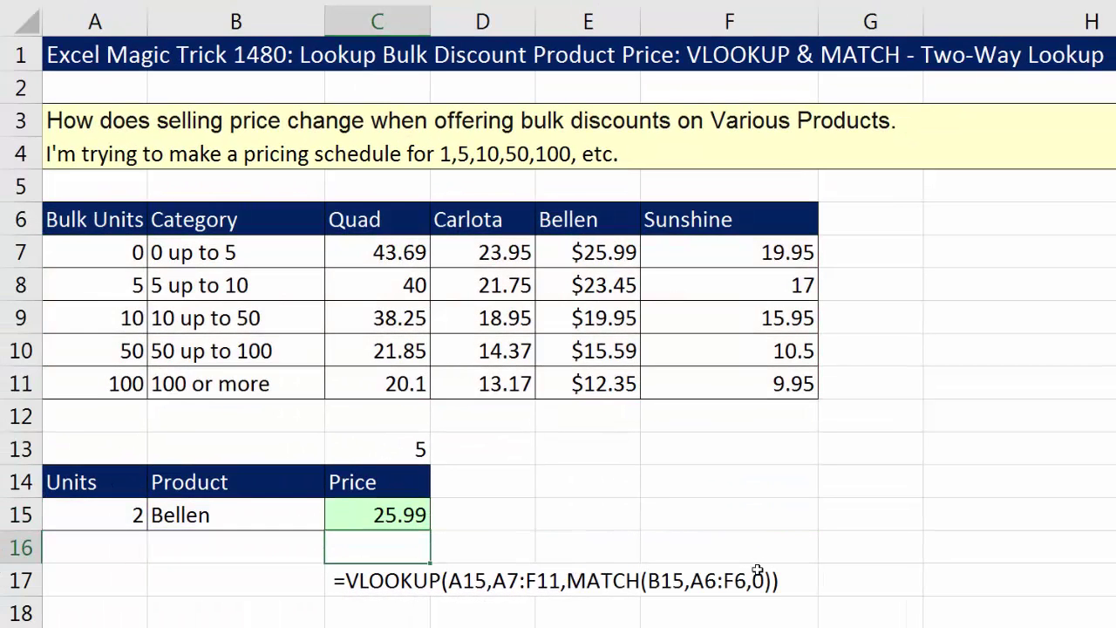
# - Choose Sunshine as the product in B15 and cross-check the 0 up to 5 row against the Sunshine column
pyautogui.click(292, 511)
pyautogui.click(332, 522)
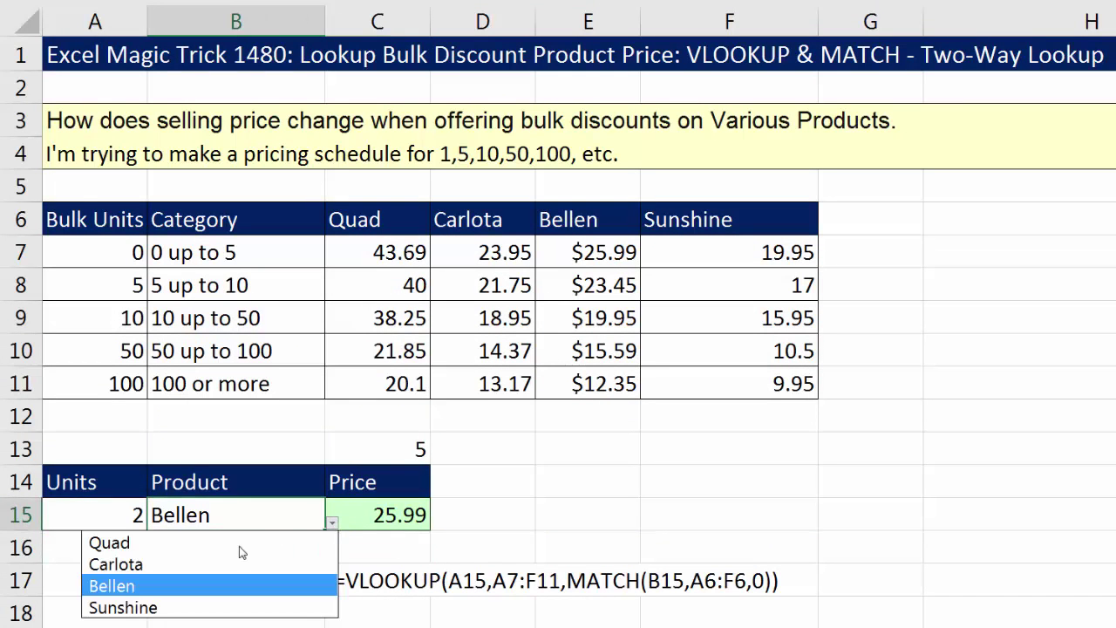
pyautogui.click(170, 606)
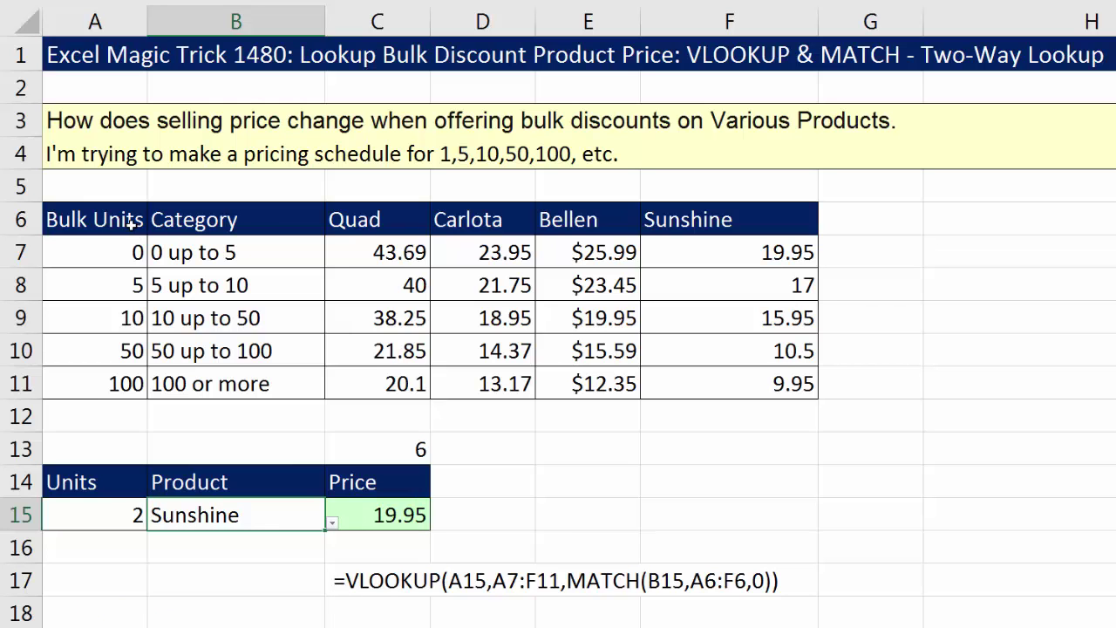
pyautogui.moveTo(107, 249); pyautogui.dragTo(692, 251)
pyautogui.moveTo(700, 212); pyautogui.dragTo(732, 384)
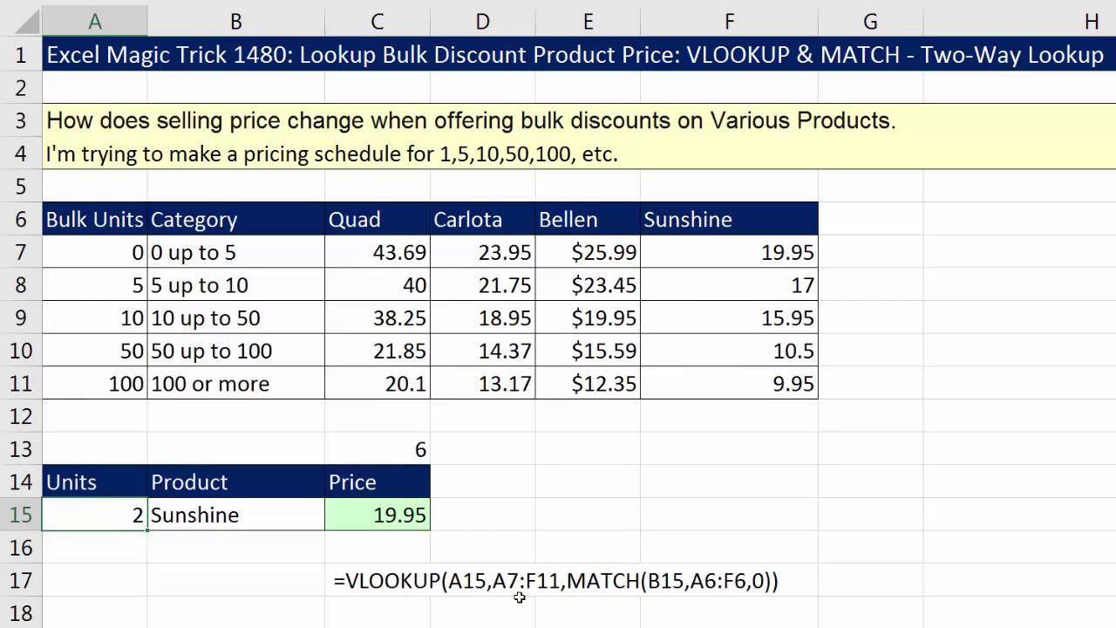
# - Set the units in A15 to 150 and cross-check the 100 or more row against the Sunshine column
pyautogui.write('150')
pyautogui.hotkey('ctrl', 'Return')
pyautogui.moveTo(94, 377); pyautogui.dragTo(747, 390)
pyautogui.moveTo(740, 227); pyautogui.dragTo(761, 386)
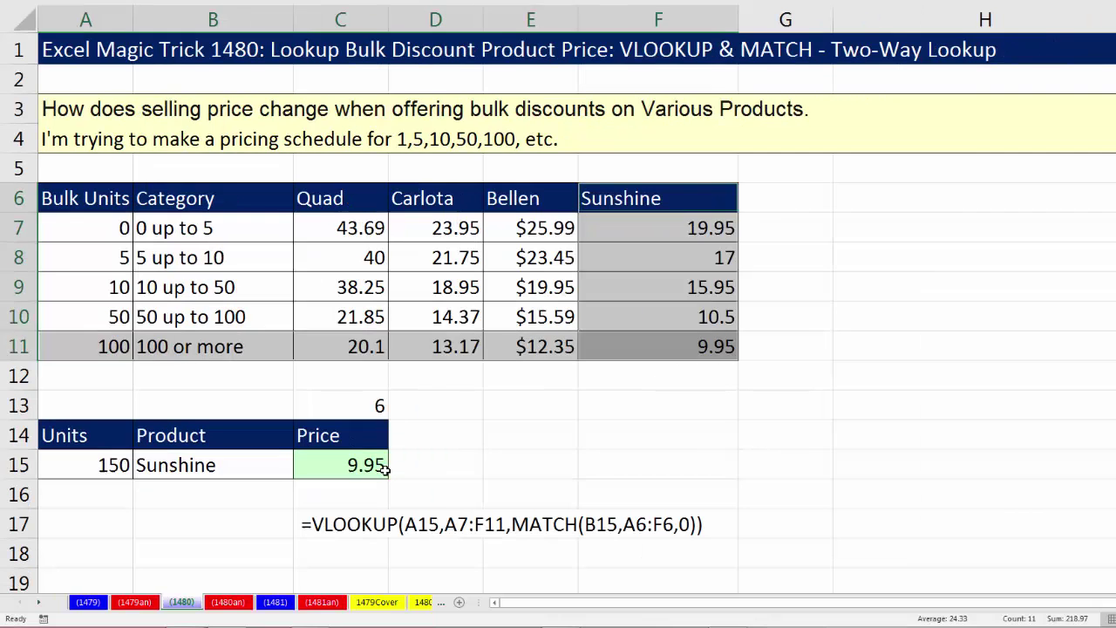
# - Review the nested MATCH and the full VLOOKUP formula in C15 without changing it, and examine the bulk unit thresholds in A7:A11
pyautogui.click(426, 518)
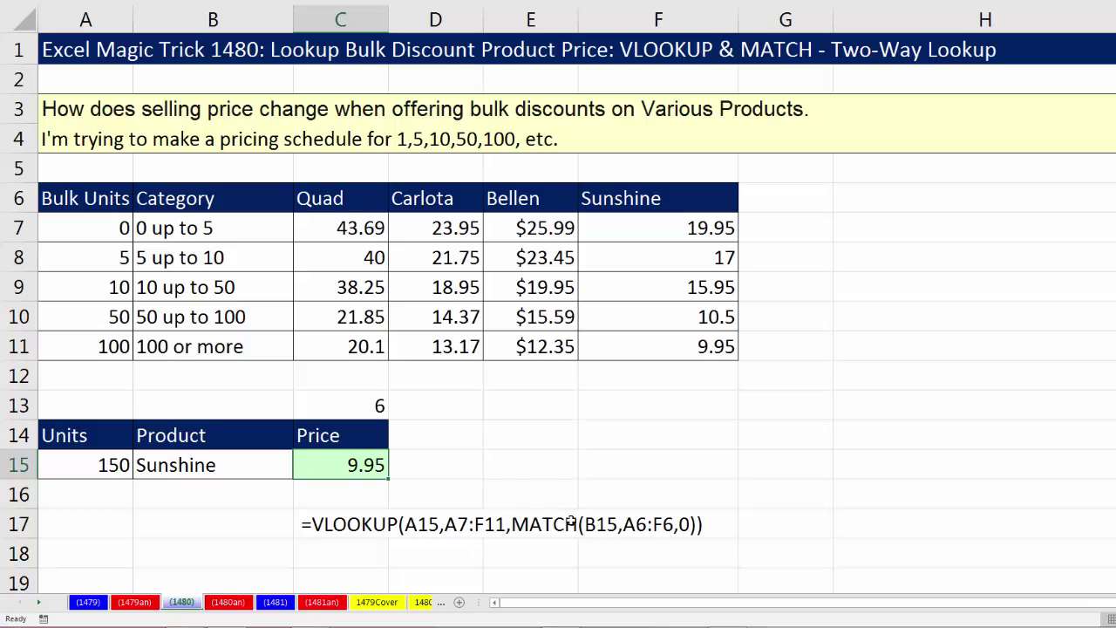
pyautogui.press('F2')
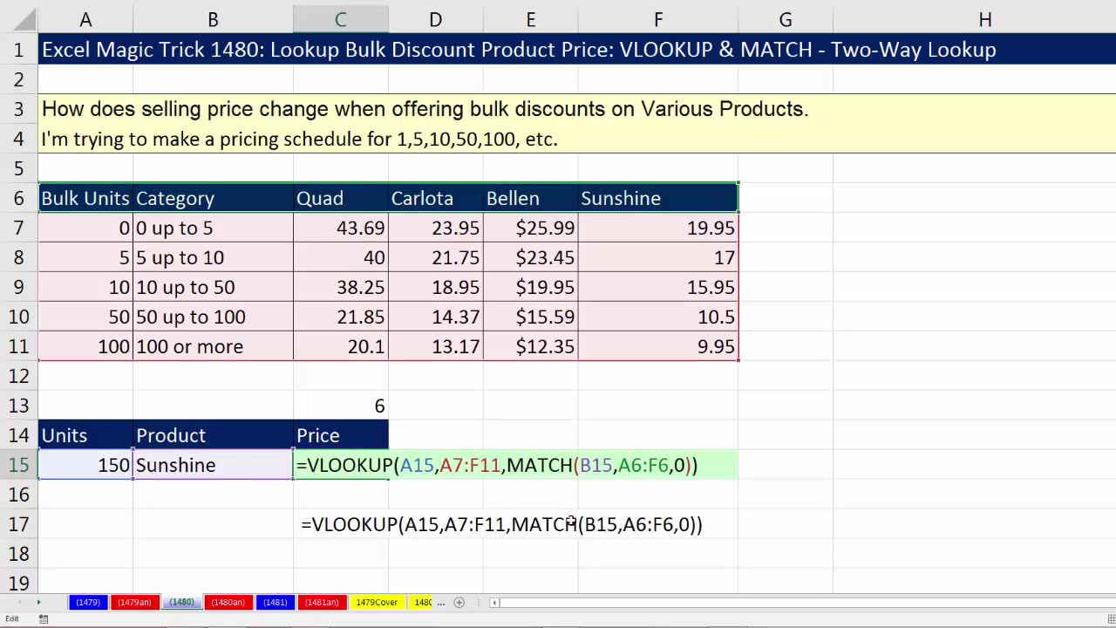
pyautogui.click(549, 465)
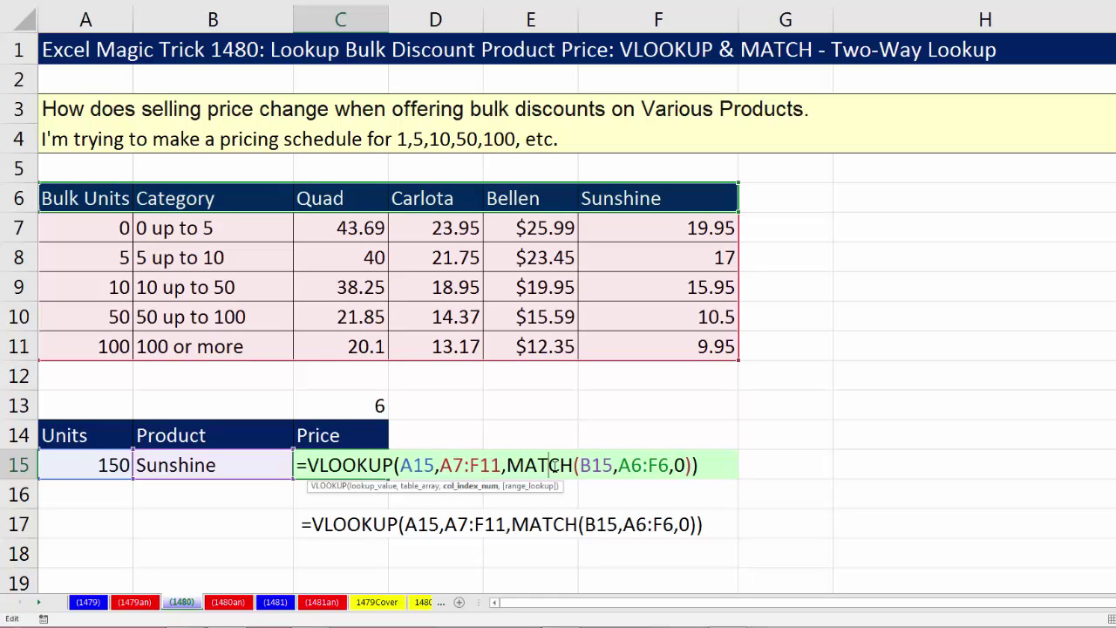
pyautogui.click(481, 491)
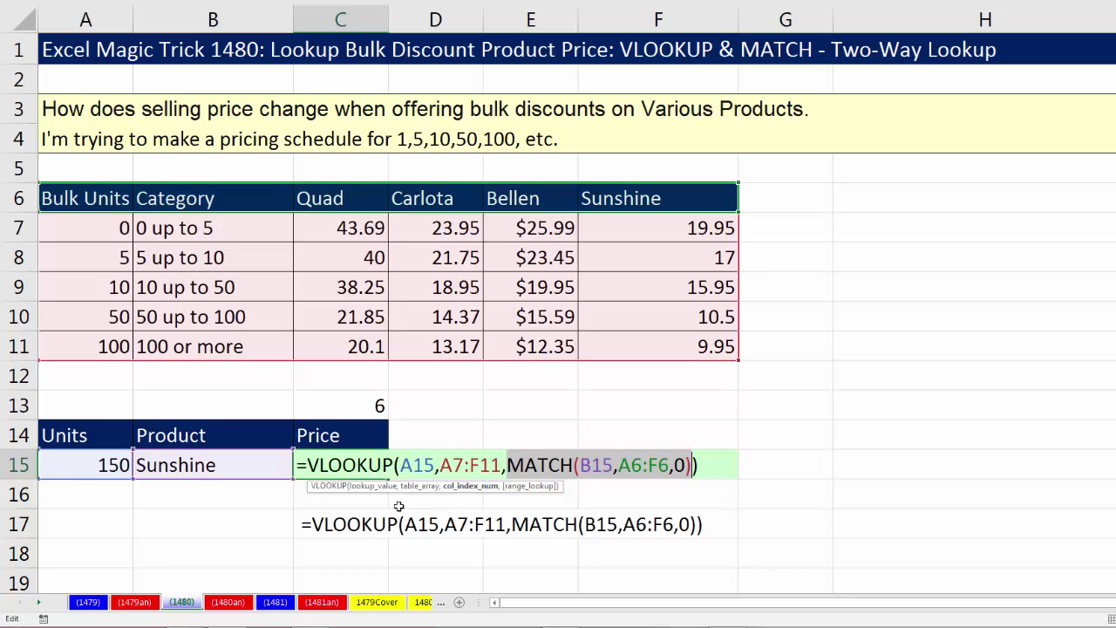
pyautogui.moveTo(308, 465); pyautogui.dragTo(860, 465)
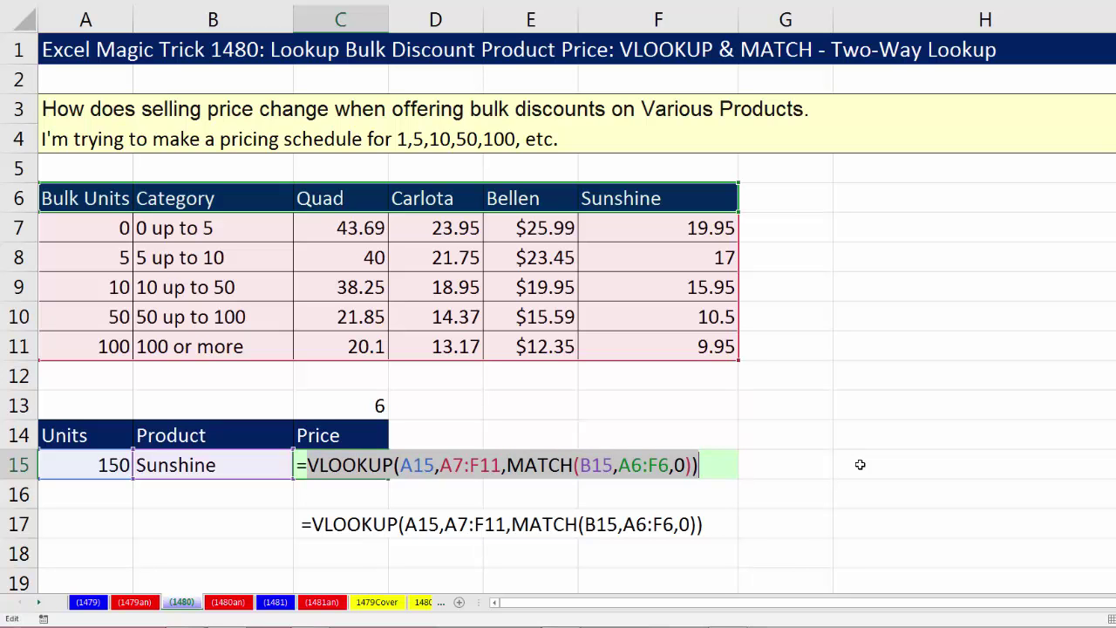
pyautogui.press('Return')
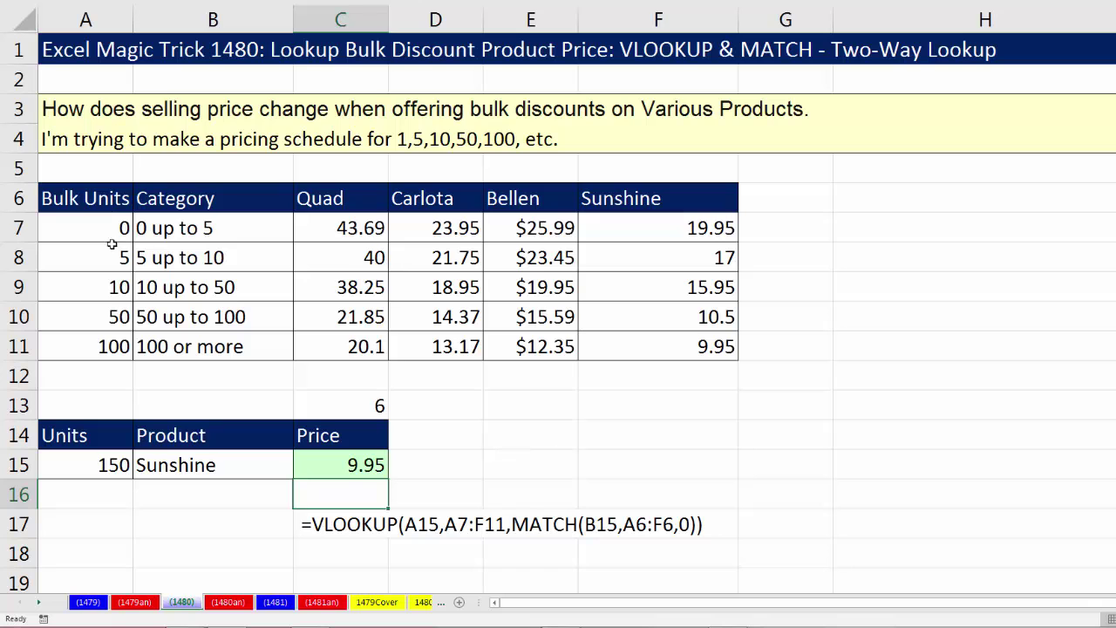
pyautogui.moveTo(98, 229); pyautogui.dragTo(114, 342)
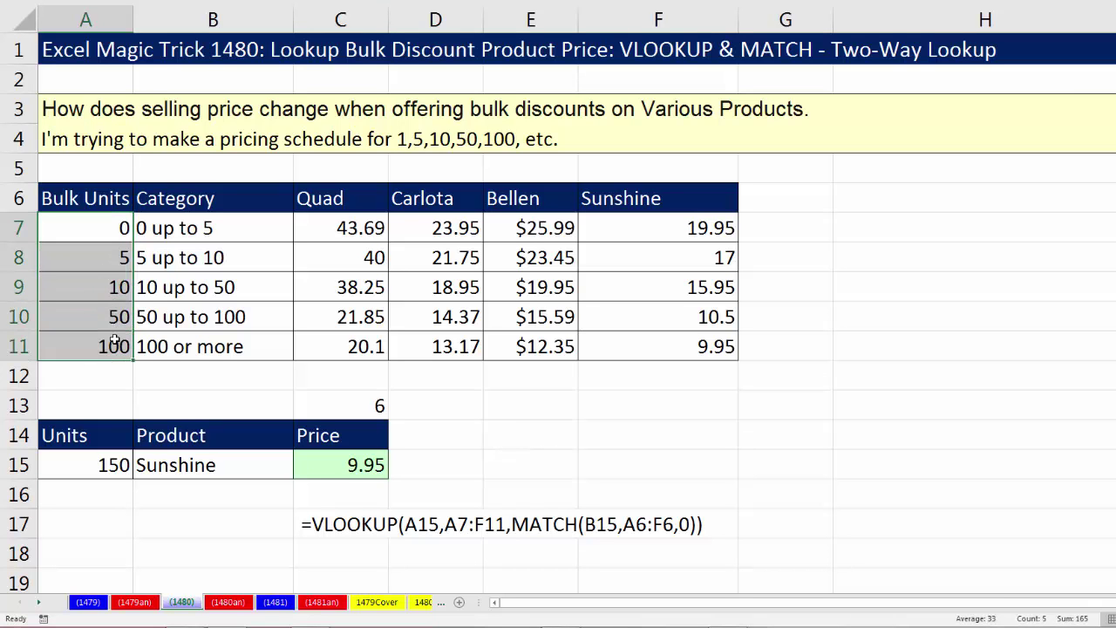